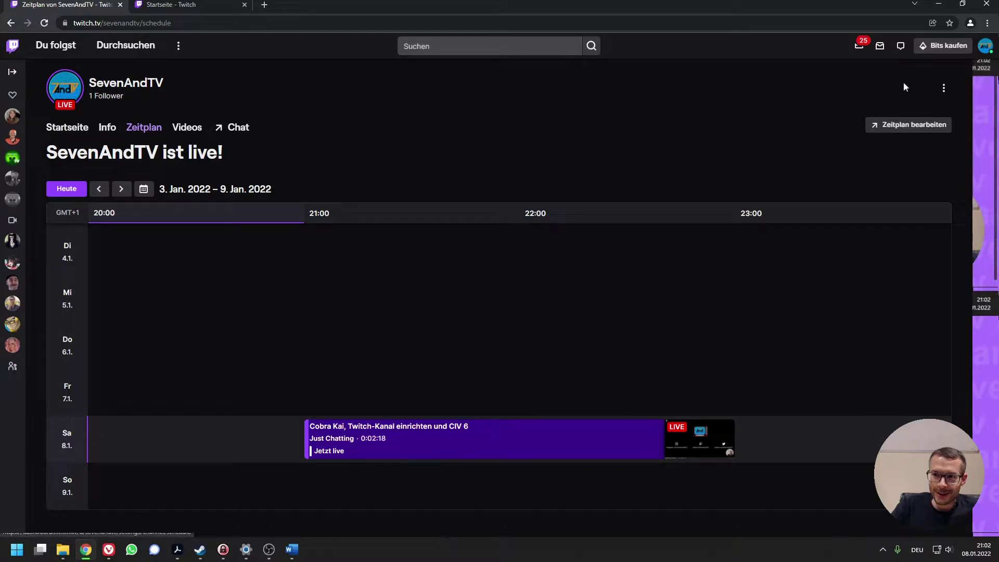
Step: Open the SevenAndTV channel page and turn on panel editing below the channel description
click(985, 46)
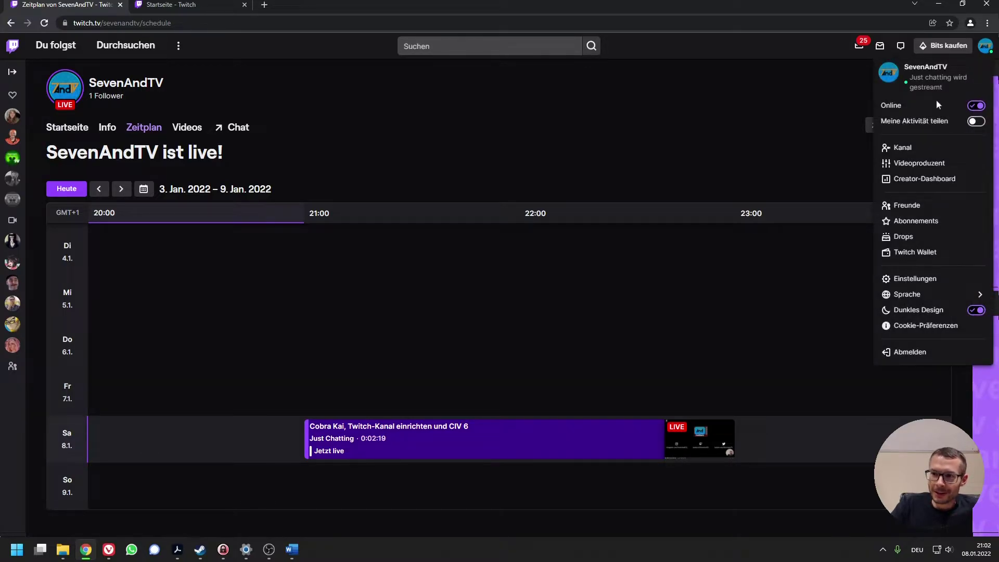
click(908, 148)
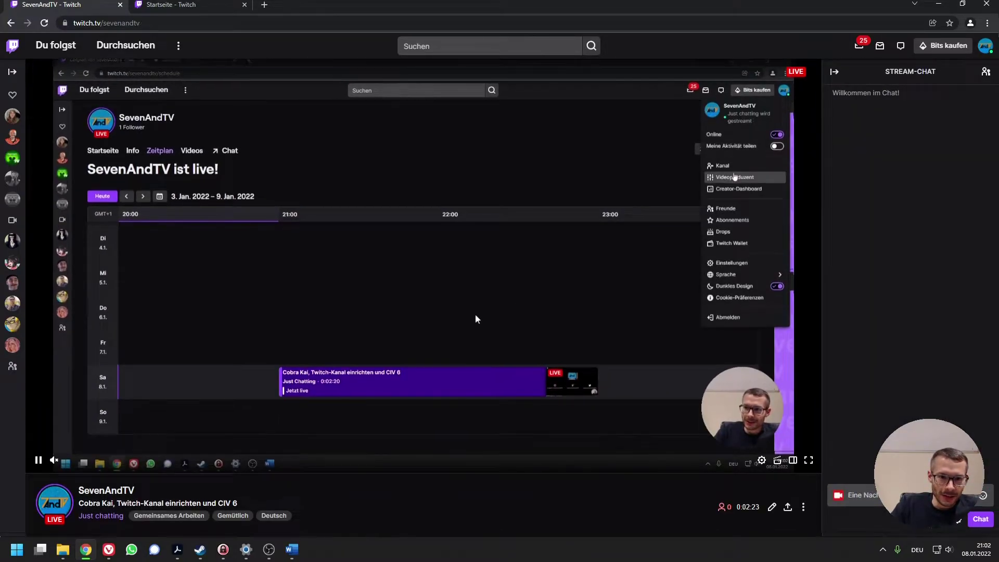
scroll(473, 315, down, 7)
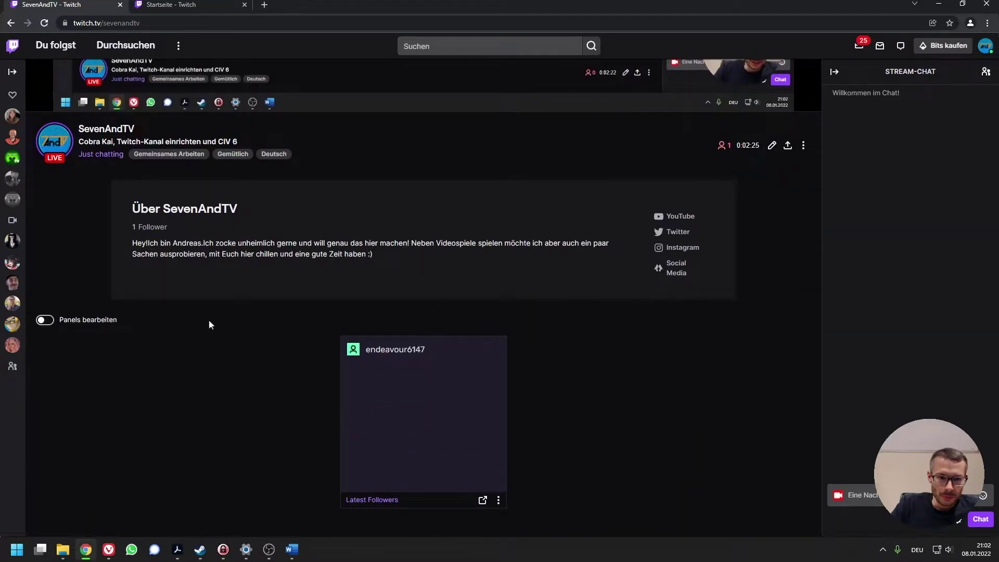
click(45, 321)
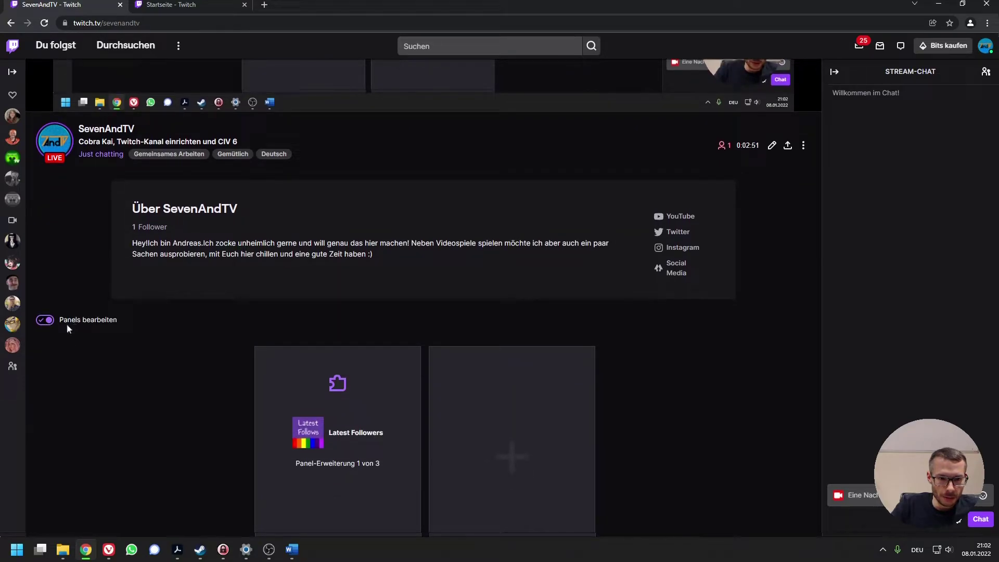
Step: Add a text or image panel and upload the YouTube television graphic, extending the crop to cover the whole picture
scroll(408, 342, down, 2)
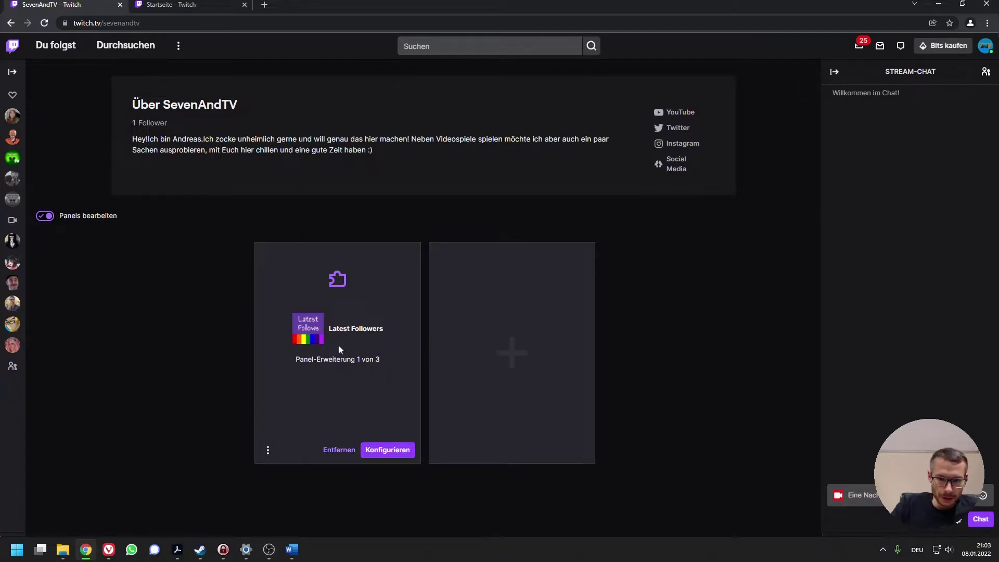
click(514, 353)
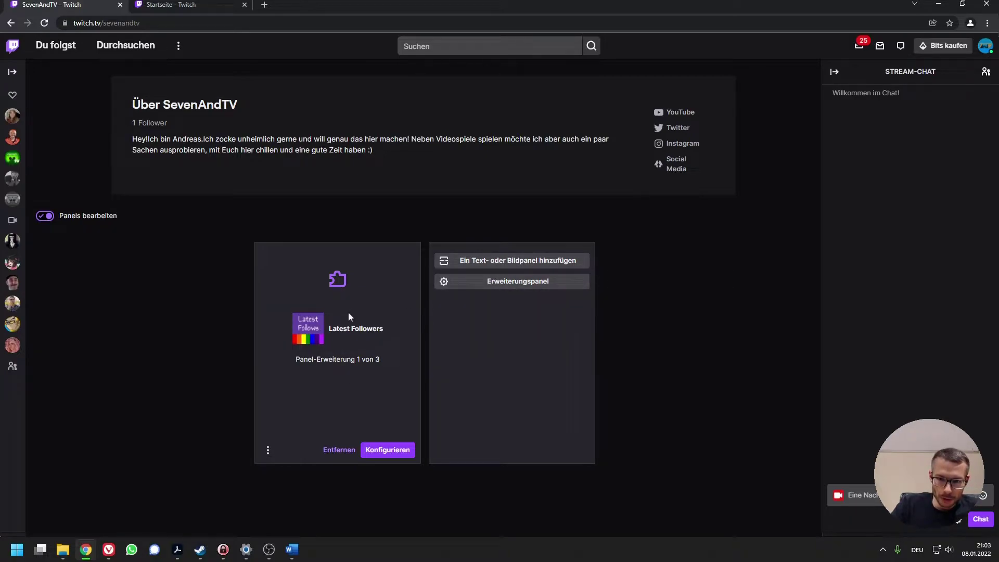
click(514, 266)
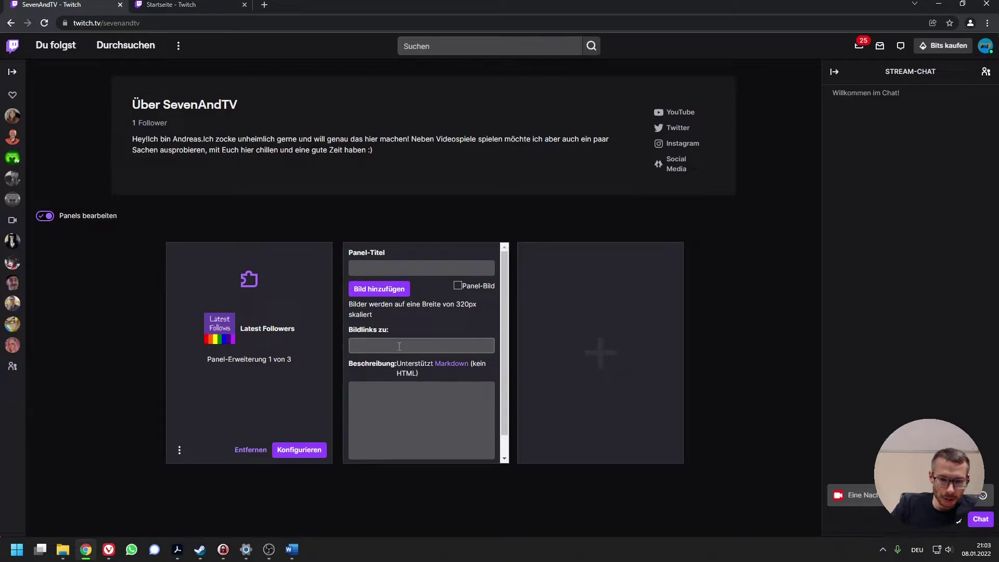
click(385, 296)
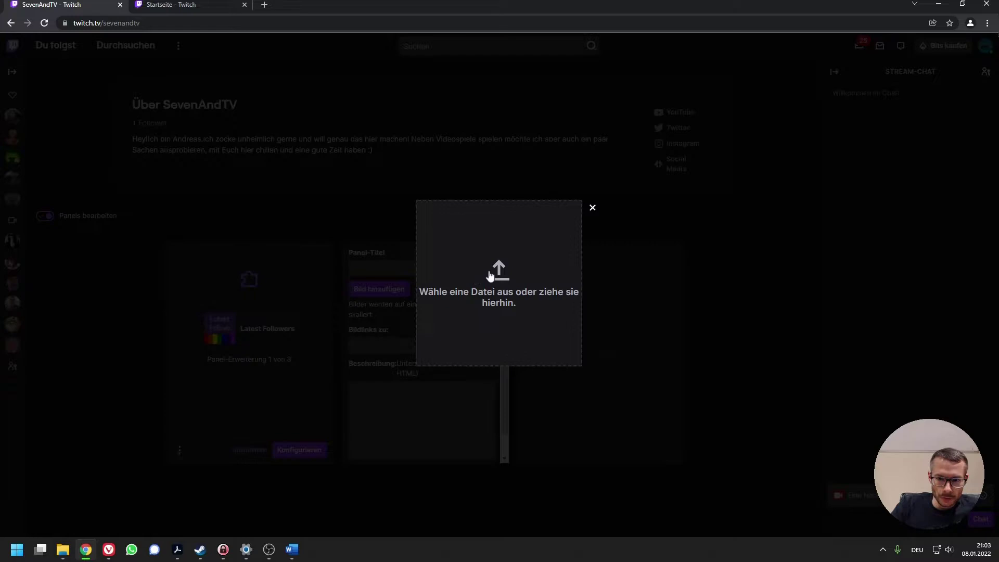
click(497, 269)
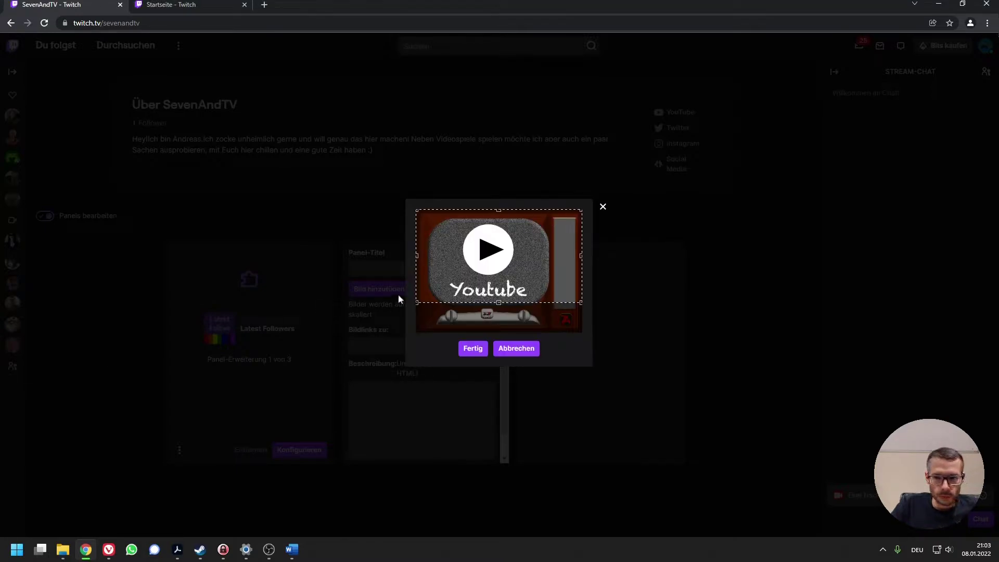
drag(499, 299, 499, 332)
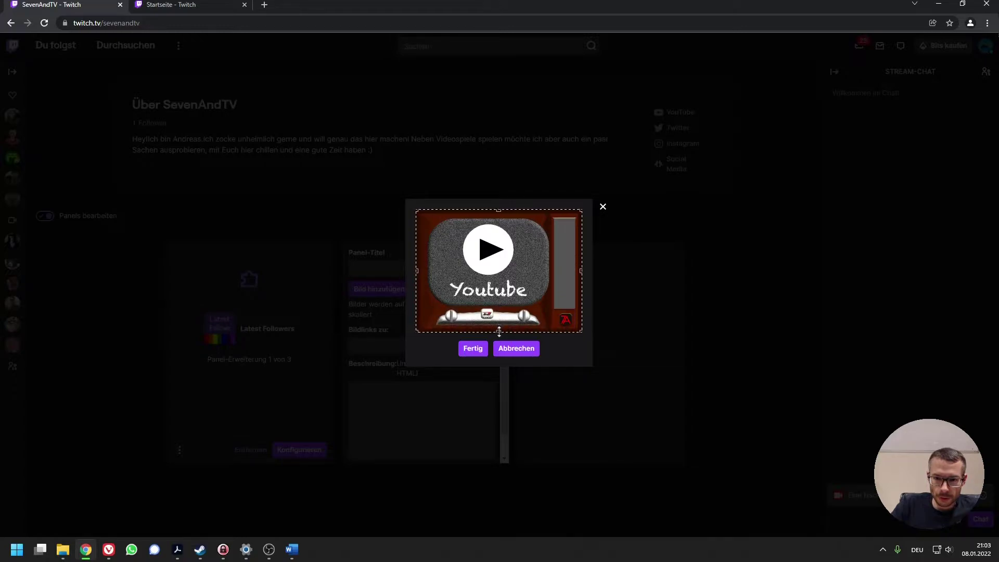
click(473, 348)
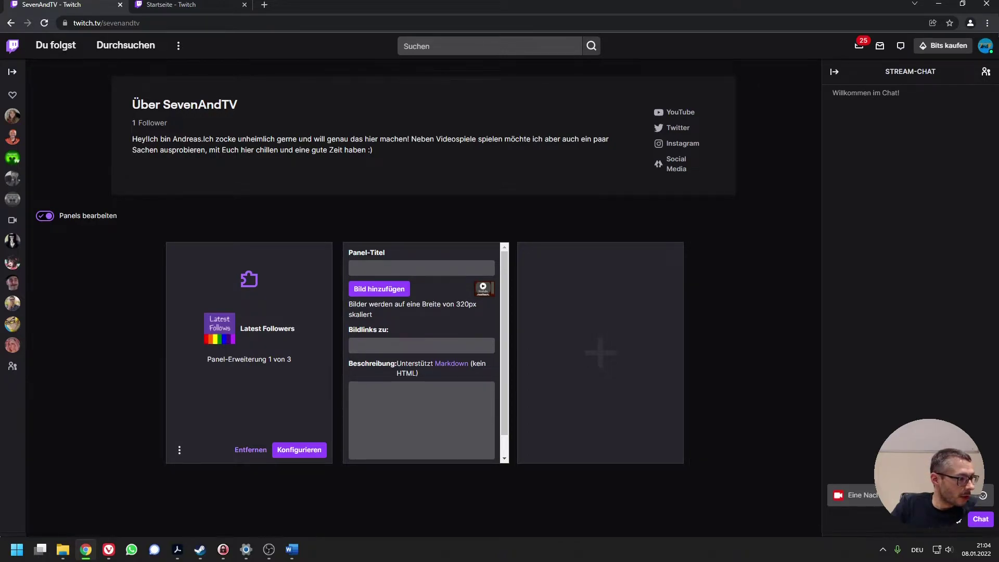
key(alt+Tab)
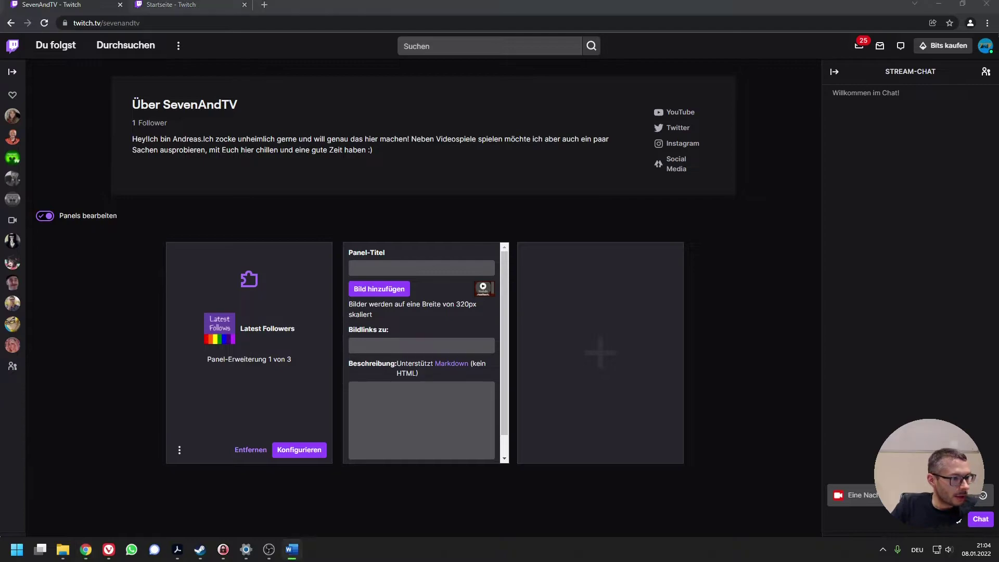
key(alt+Tab)
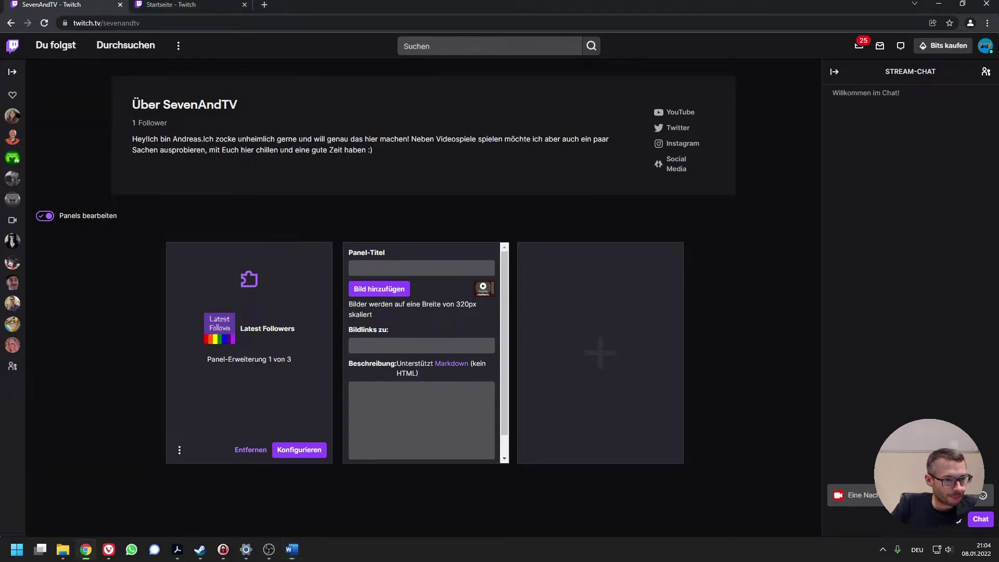
key(alt+Tab)
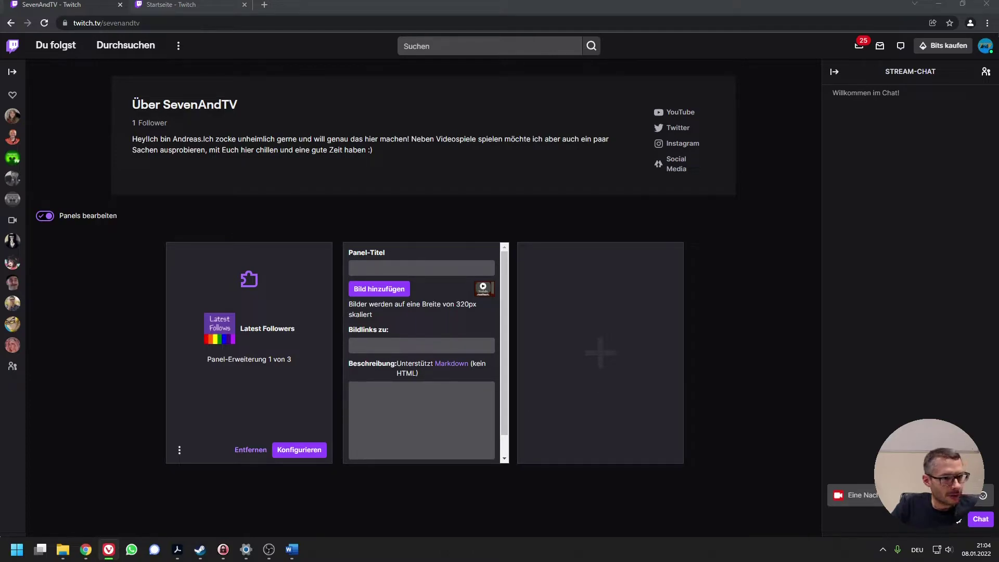
click(428, 345)
text(https://www.youtube.com/channel/UCmwUQln6koMQxJwDKtdhAlw)
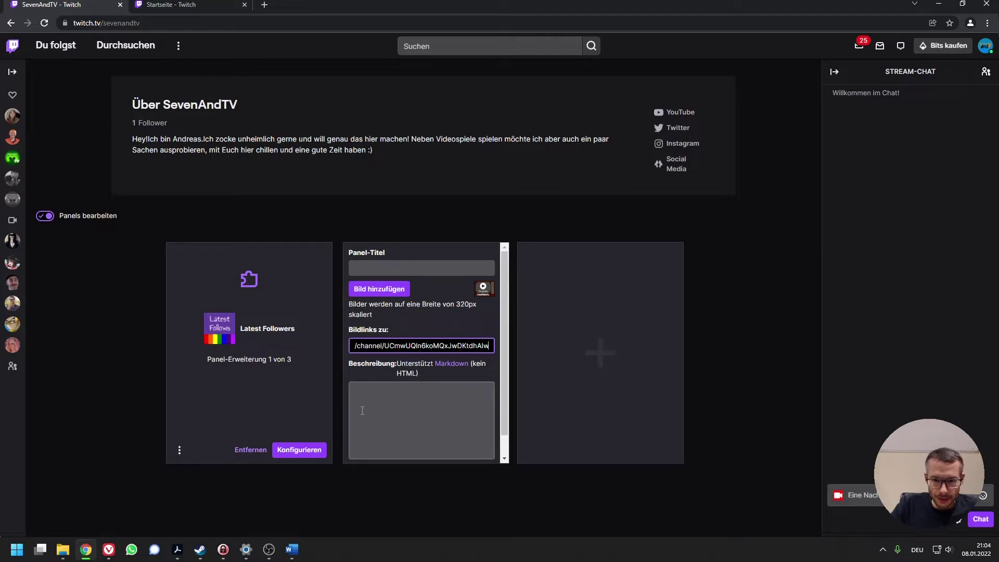
scroll(510, 425, down, 3)
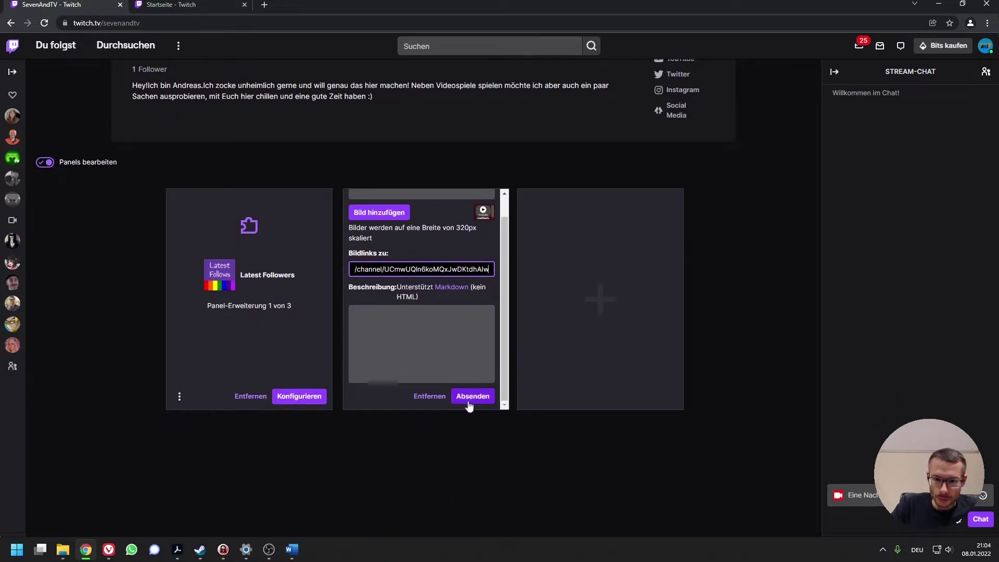
click(470, 397)
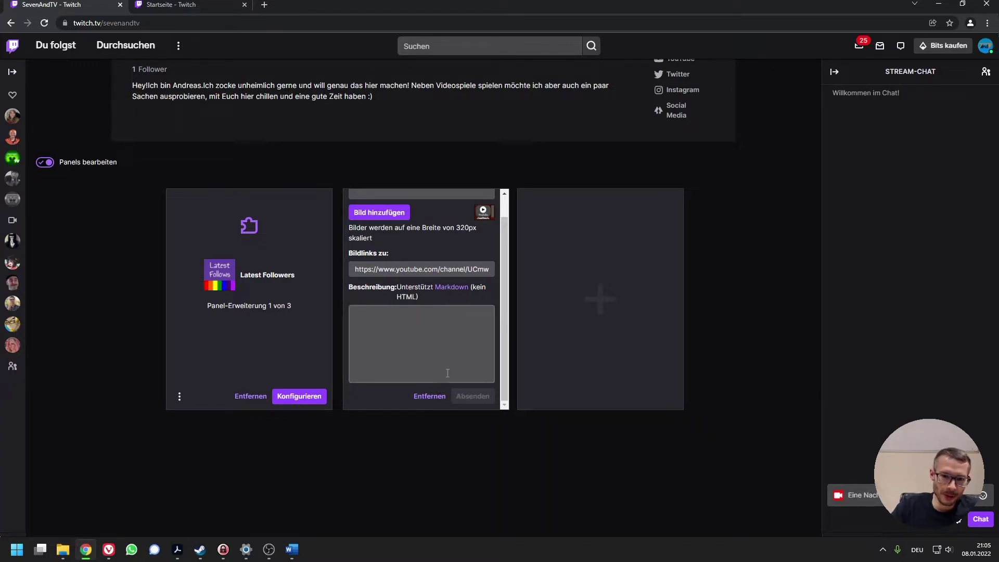
Step: Add another text or image panel after the YouTube one and upload the Instagram television graphic as its image
scroll(458, 392, up, 1)
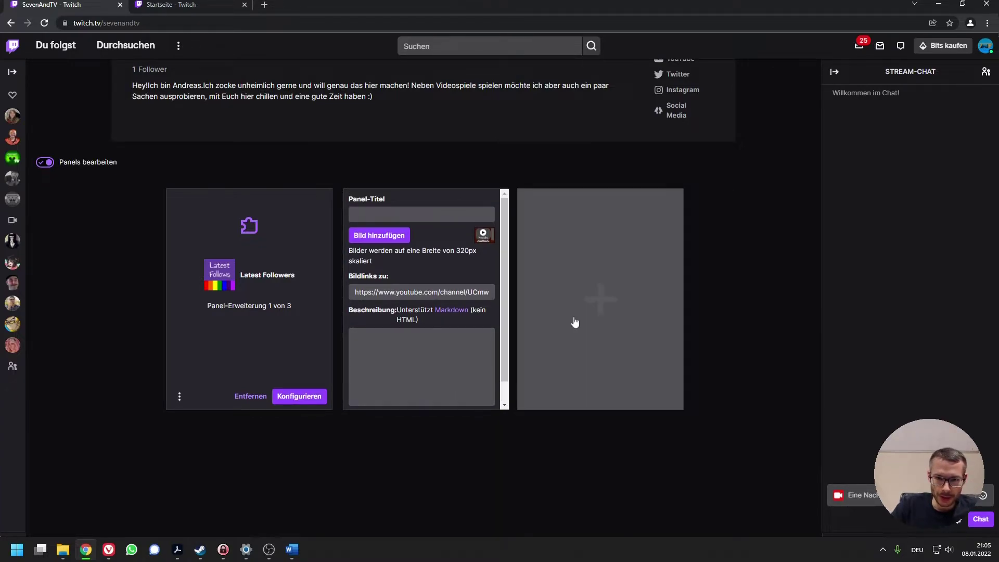
click(593, 306)
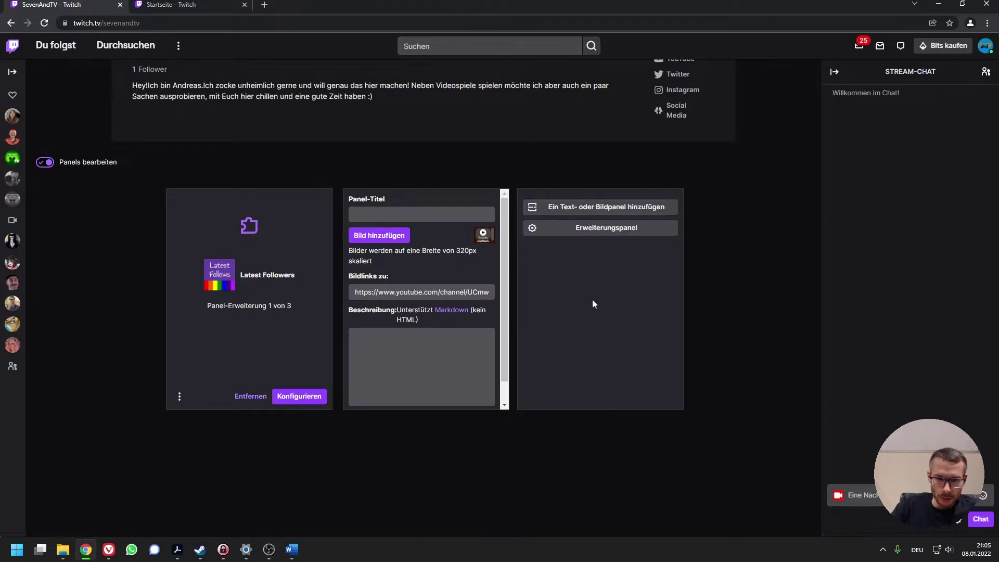
click(584, 209)
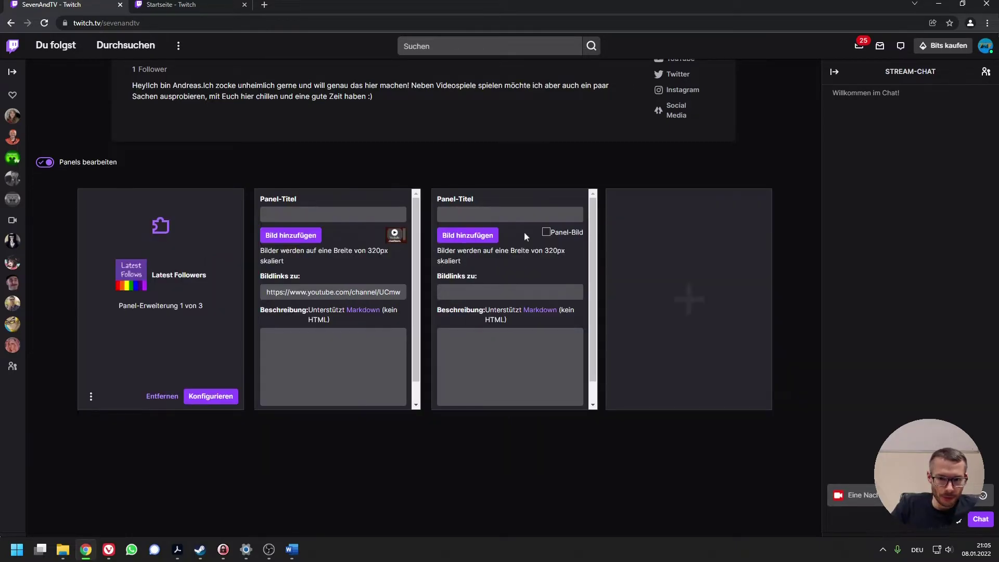
click(492, 235)
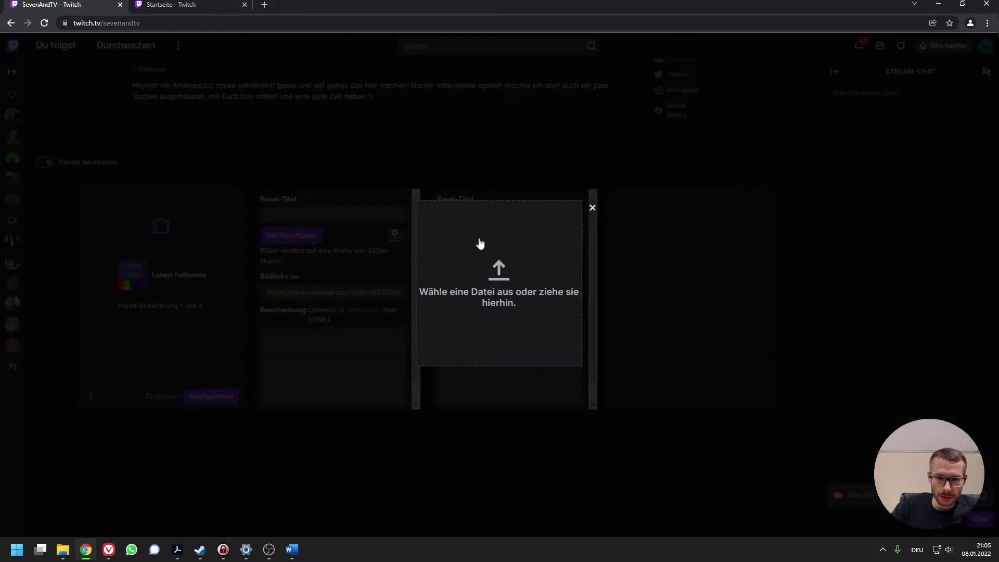
click(480, 289)
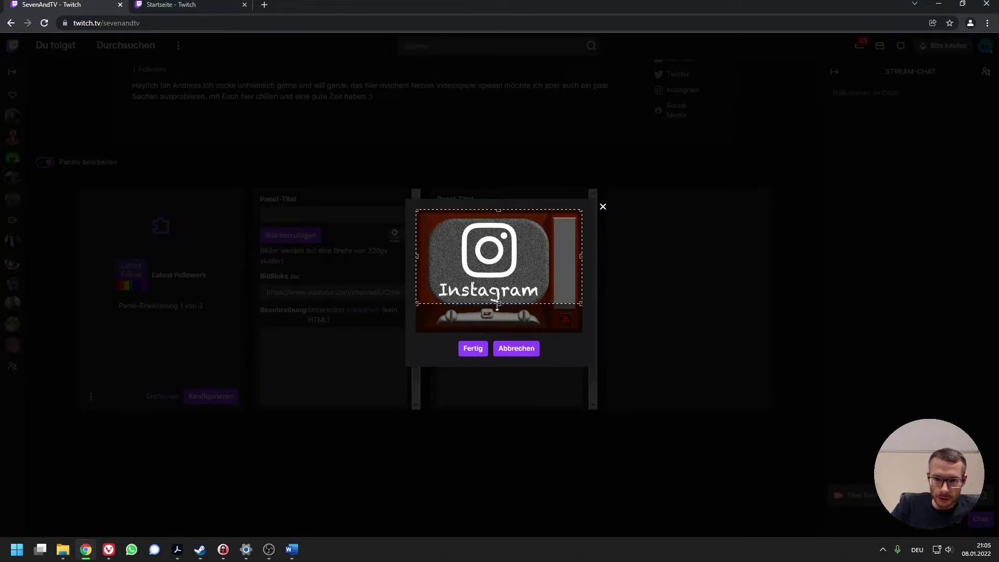
click(474, 349)
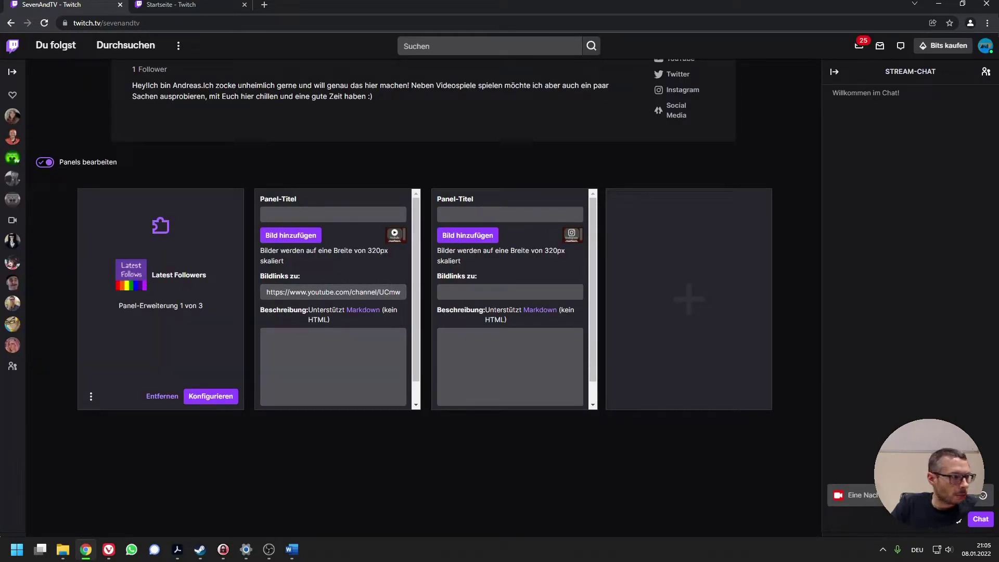
Step: Set the Instagram panel's image link to instagram.com/SevenAndTV/ and submit the panel
key(alt+Tab)
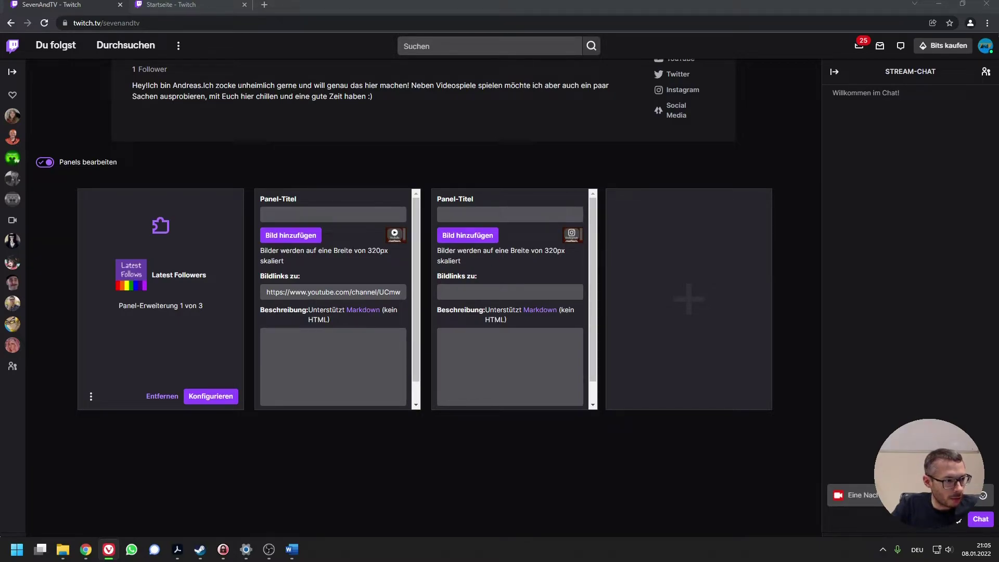
click(487, 292)
key(ctrl+v)
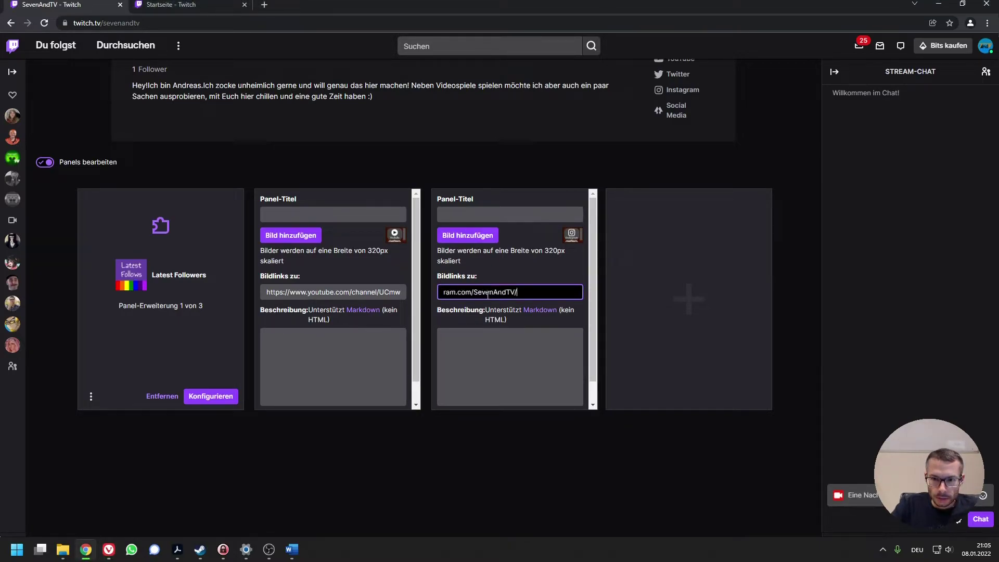
drag(518, 292, 416, 292)
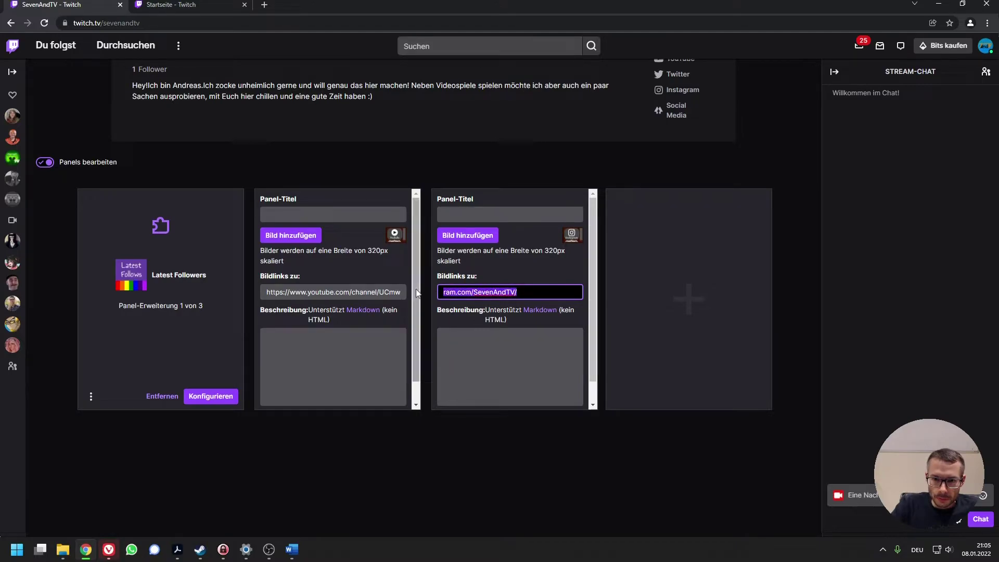
key(Home)
text(in)
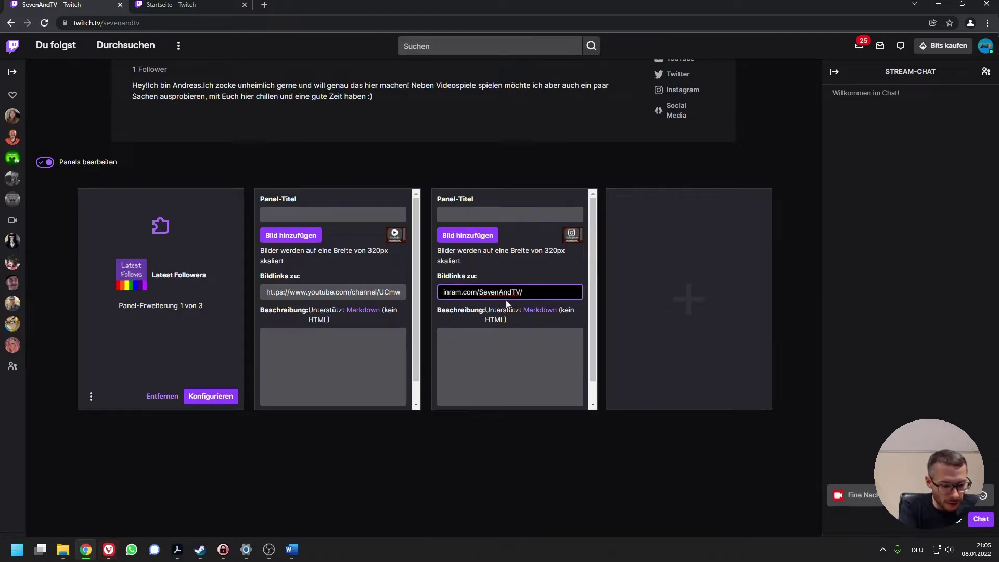
text(sta)
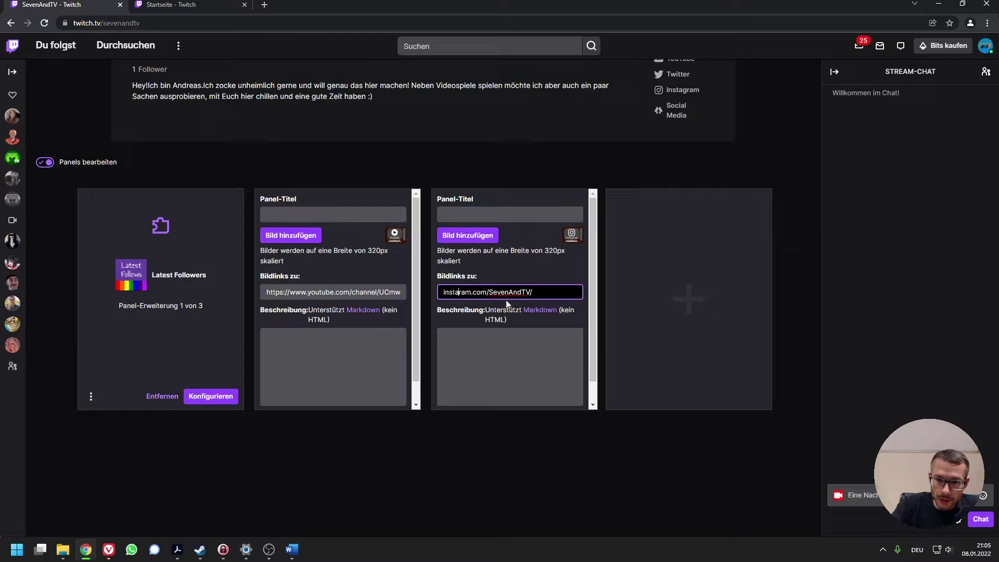
text(g)
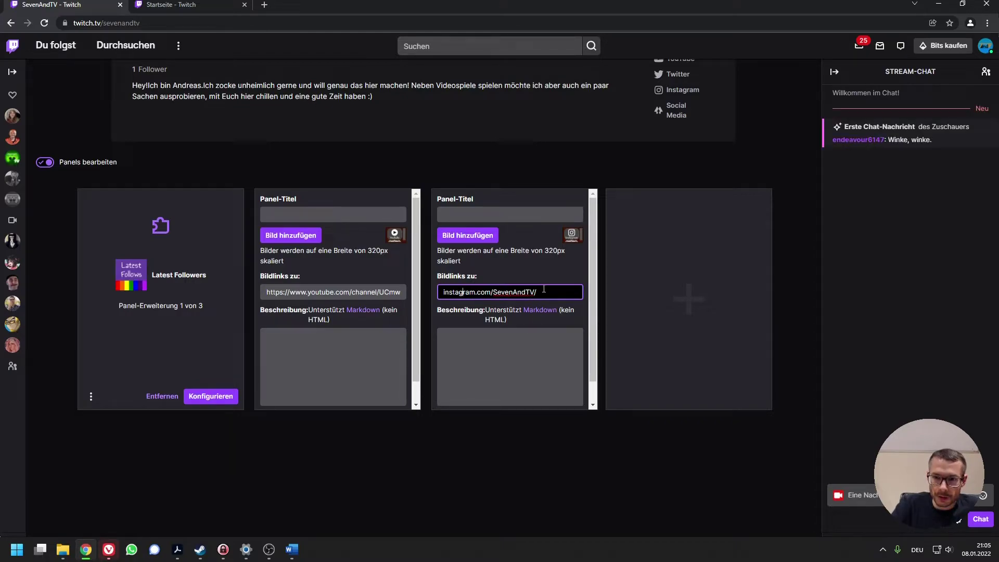
scroll(527, 338, down, 2)
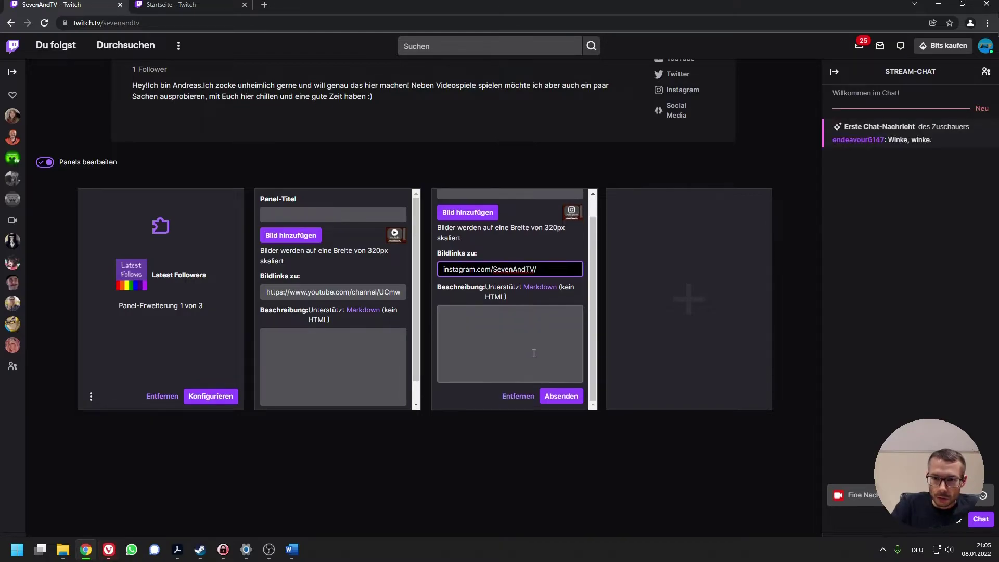
click(556, 397)
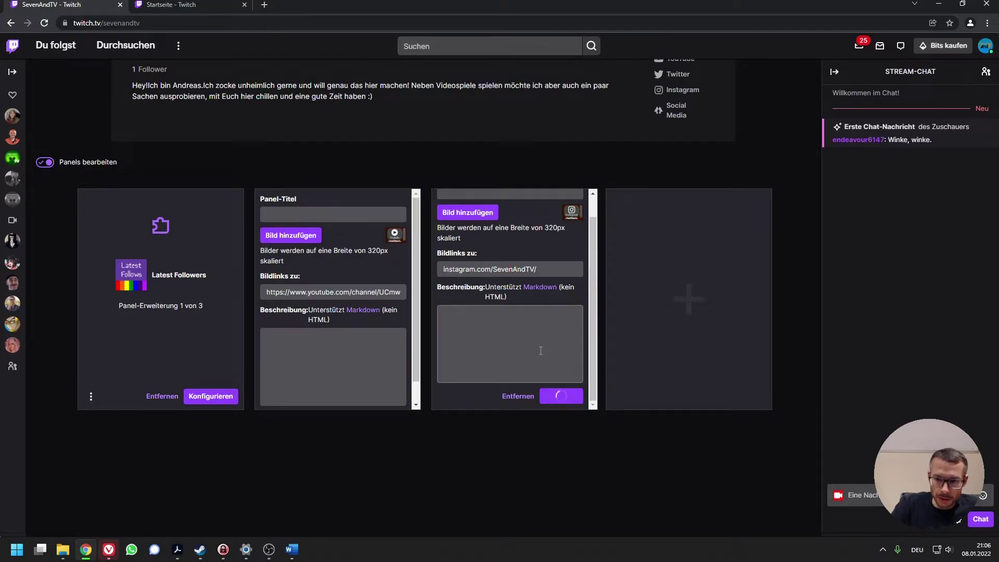
Step: Add another text or image panel and upload the Twitter television graphic, extending the crop to cover the whole picture
click(661, 310)
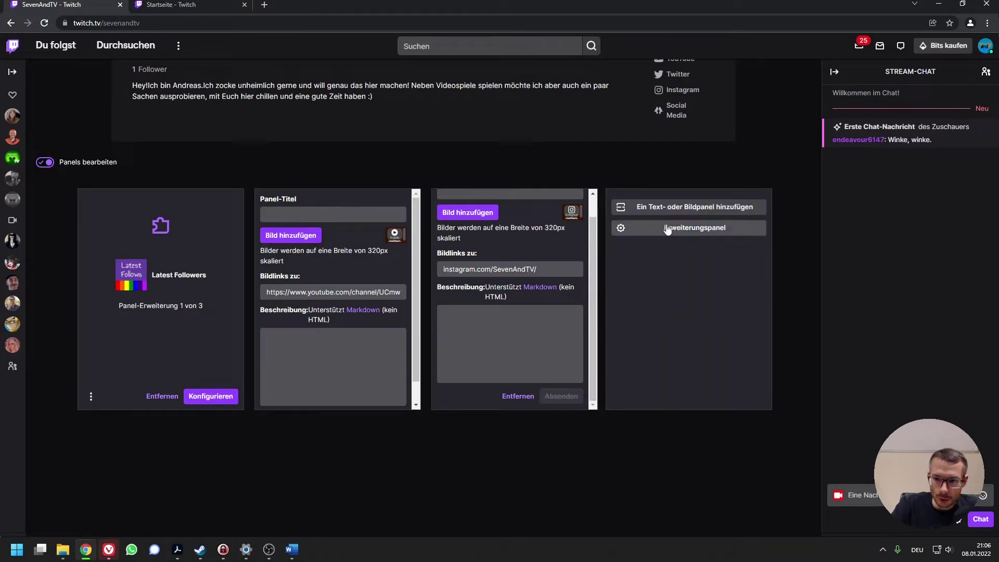
click(669, 207)
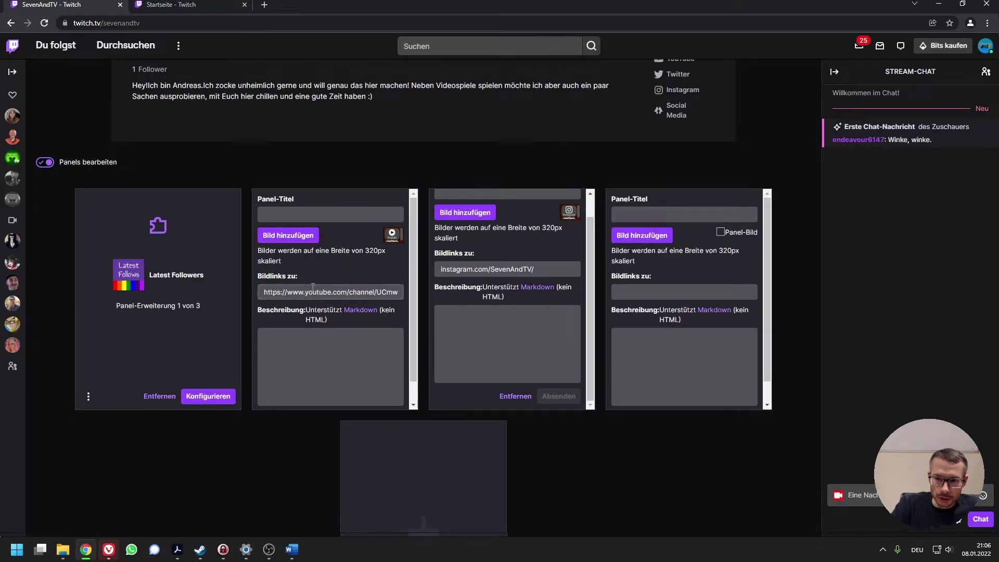
click(638, 239)
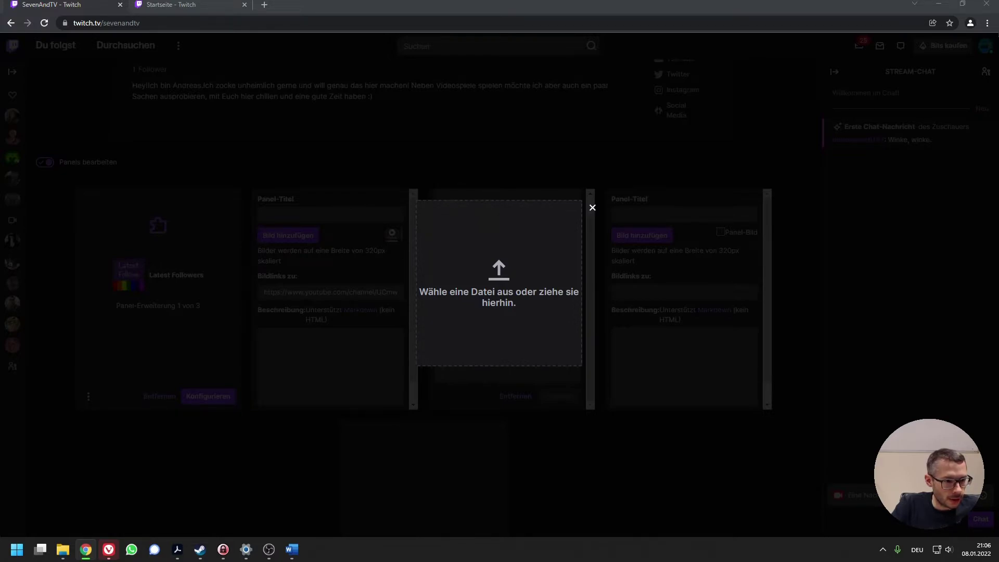
key(Return)
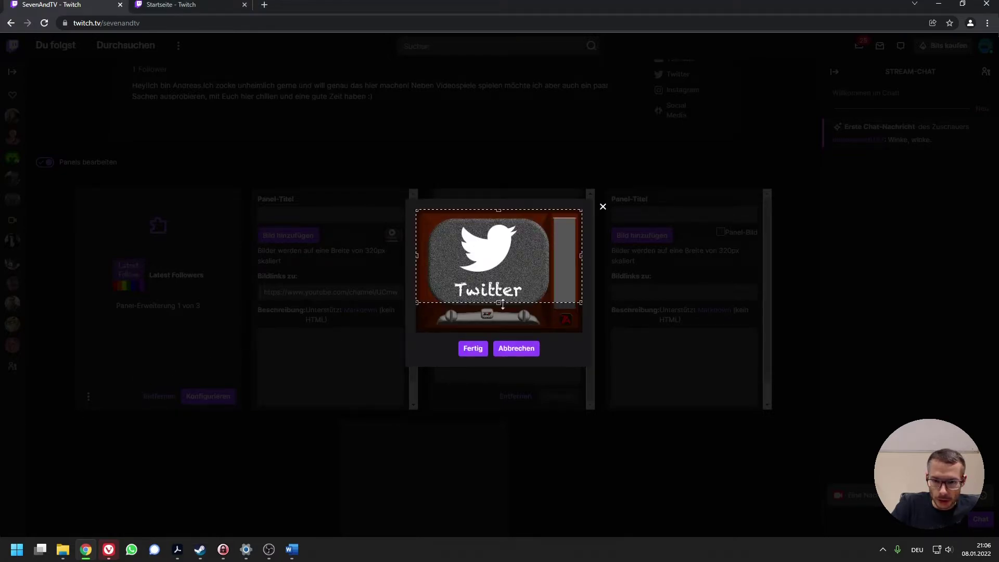
click(479, 349)
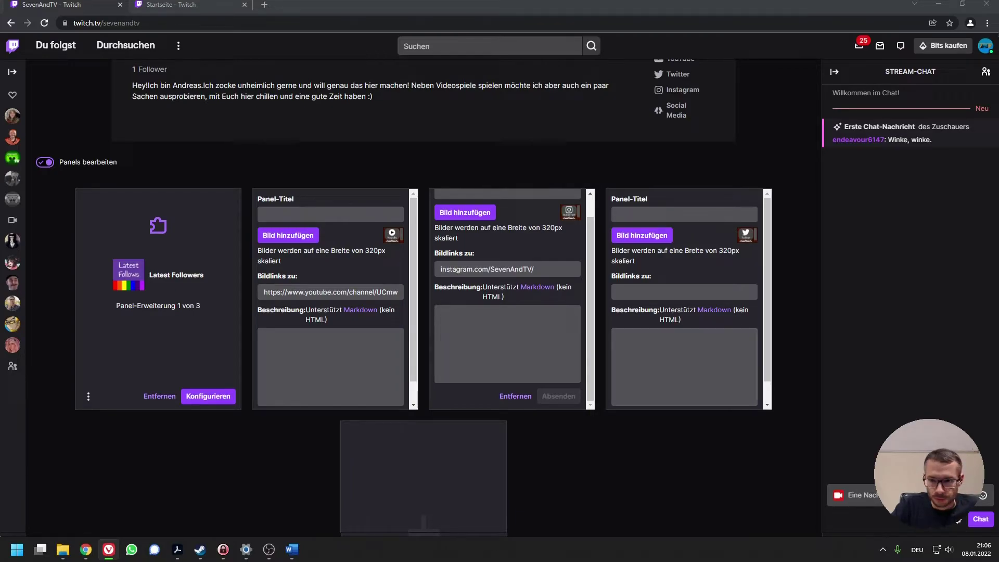
click(670, 285)
text(https://twitter.com/SevenAndTV)
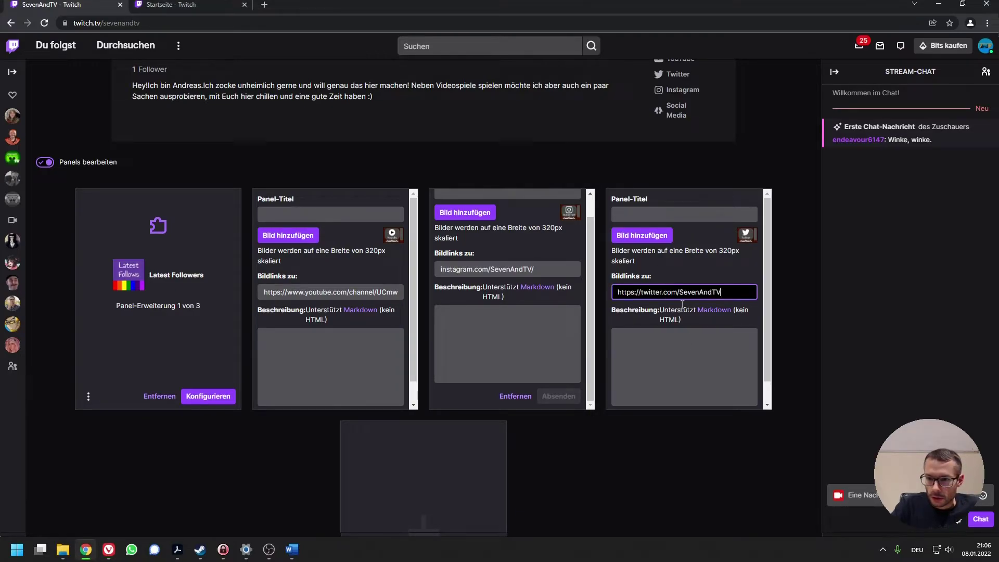
scroll(682, 304, down, 1)
click(736, 396)
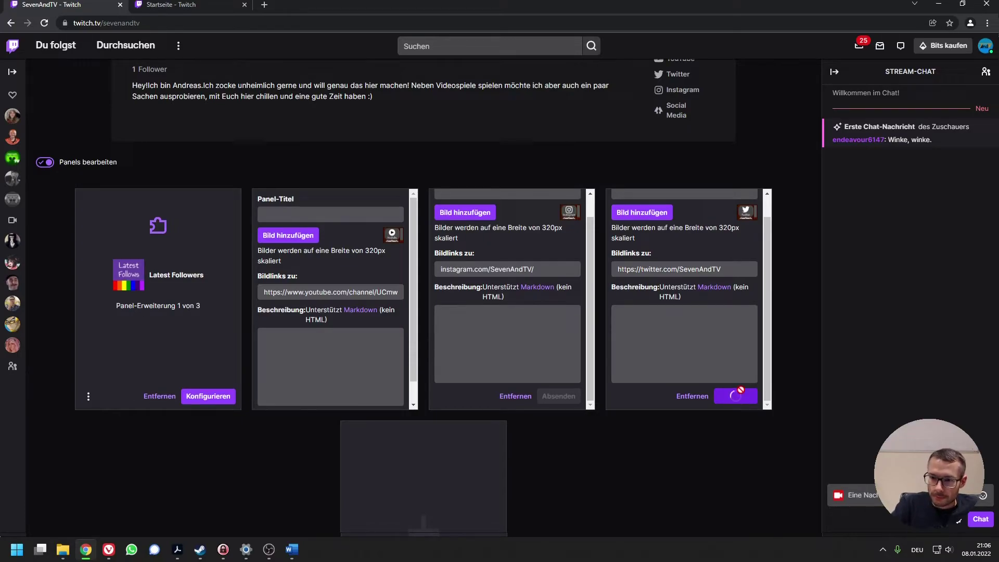
Step: Leave panel editing, test the Instagram panel's link and close the page it opens
scroll(625, 457, down, 1)
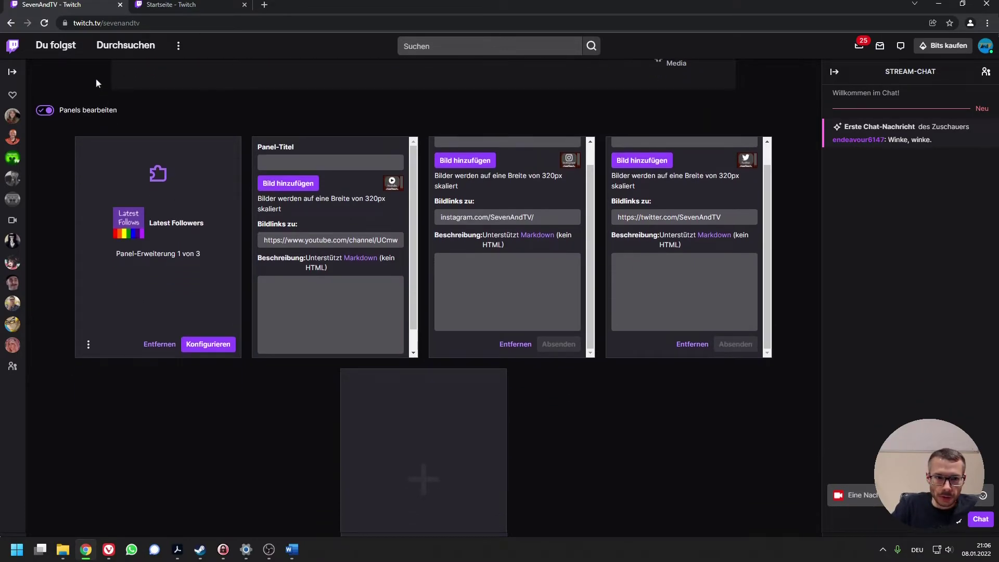
click(39, 112)
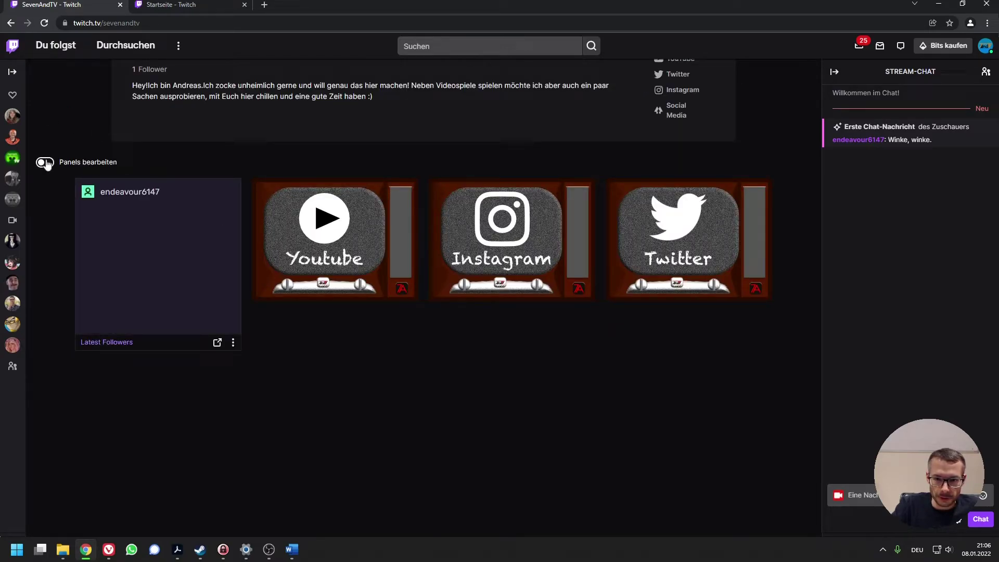
click(542, 240)
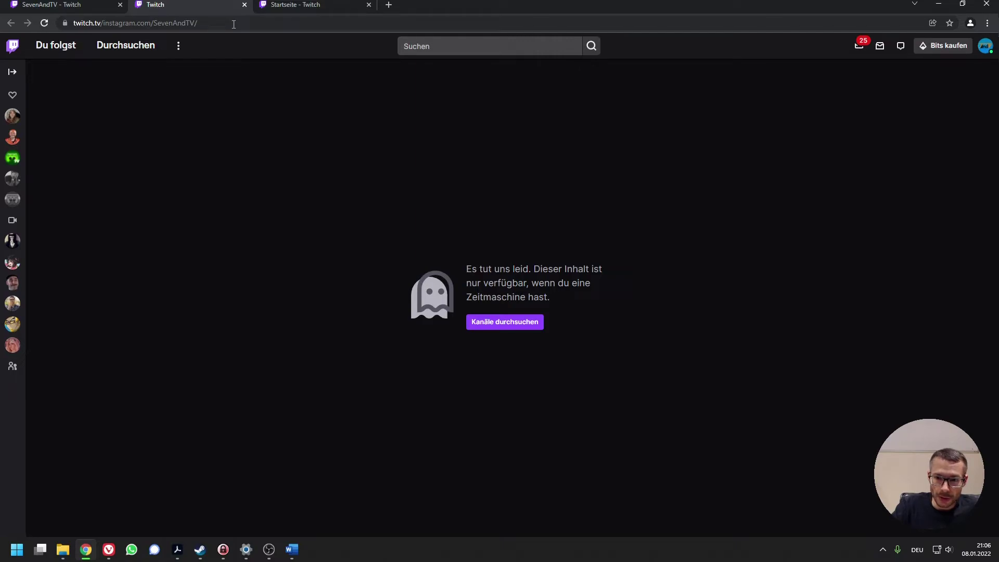
click(244, 4)
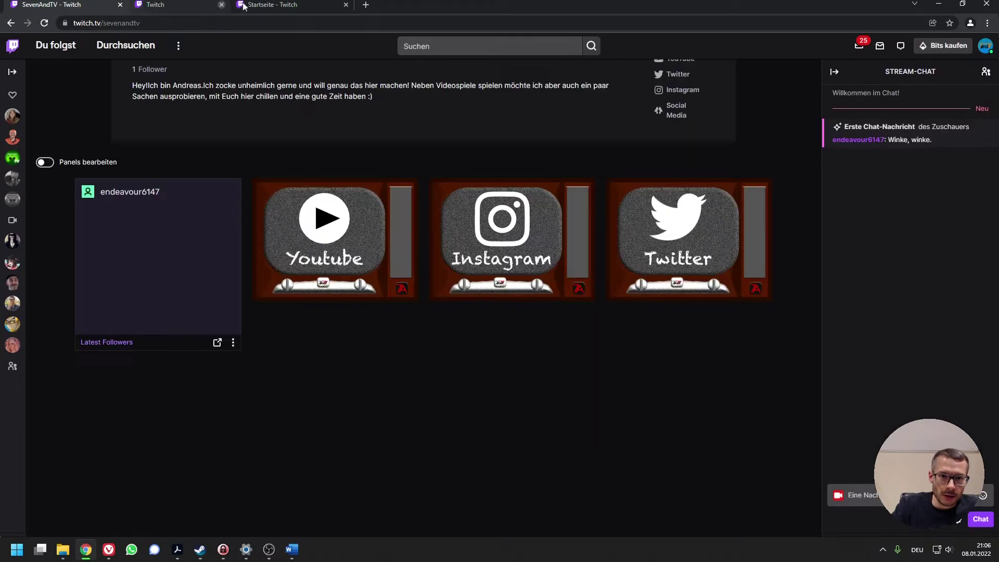
click(44, 161)
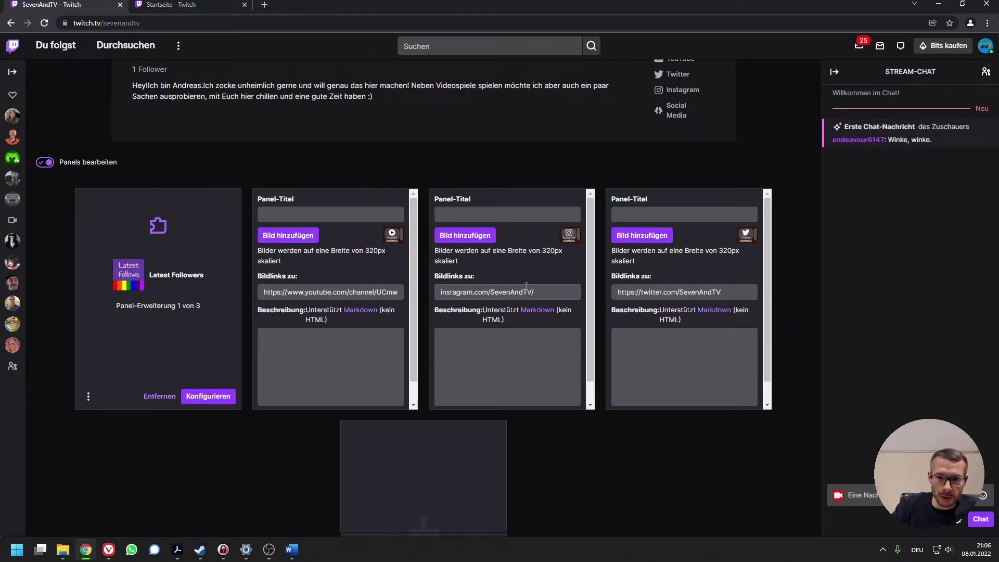
click(439, 291)
text(htt)
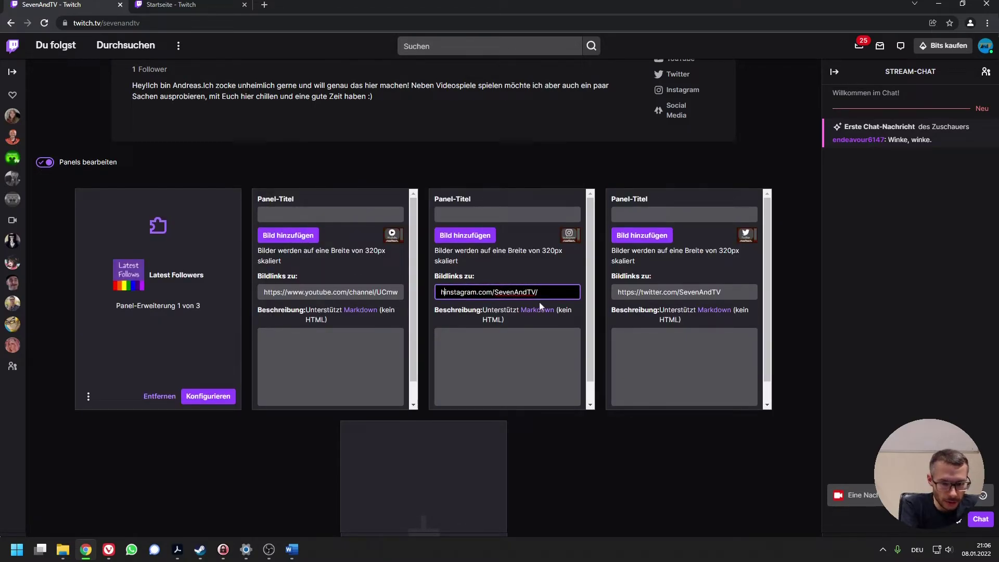
text(ps://)
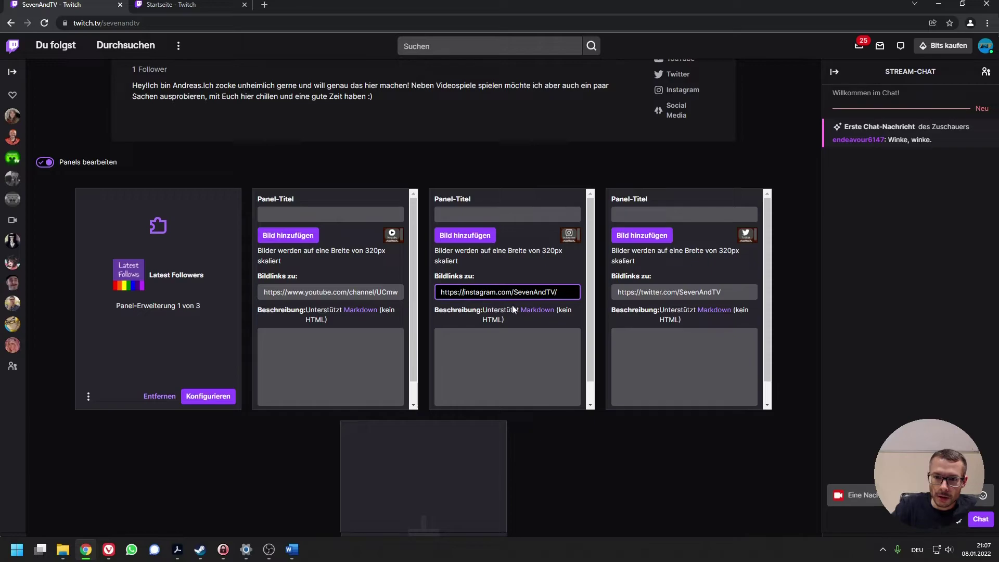
scroll(513, 312, down, 3)
click(555, 346)
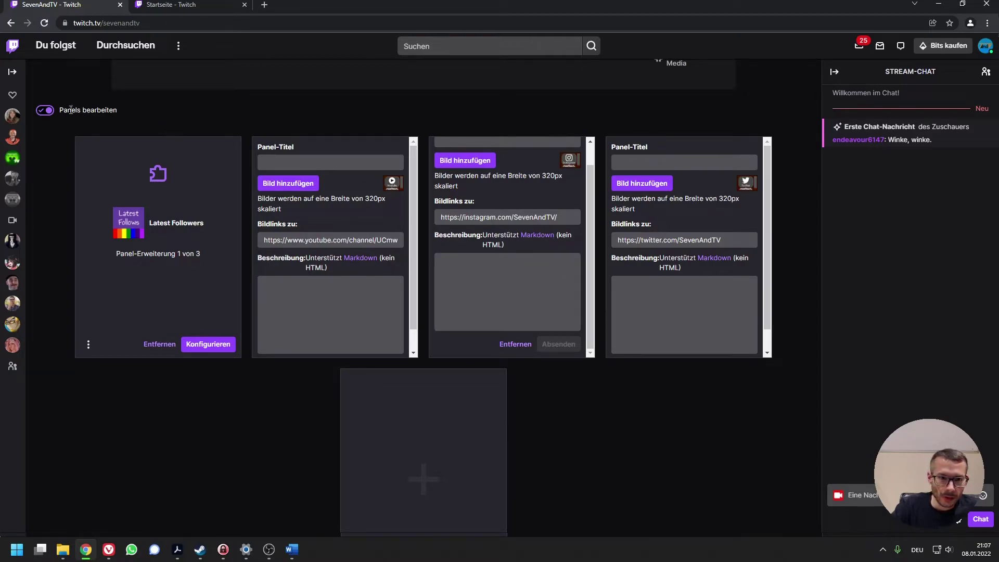
Step: Leave panel editing, test the corrected Instagram link, close its page and look over the channel's about section
click(46, 110)
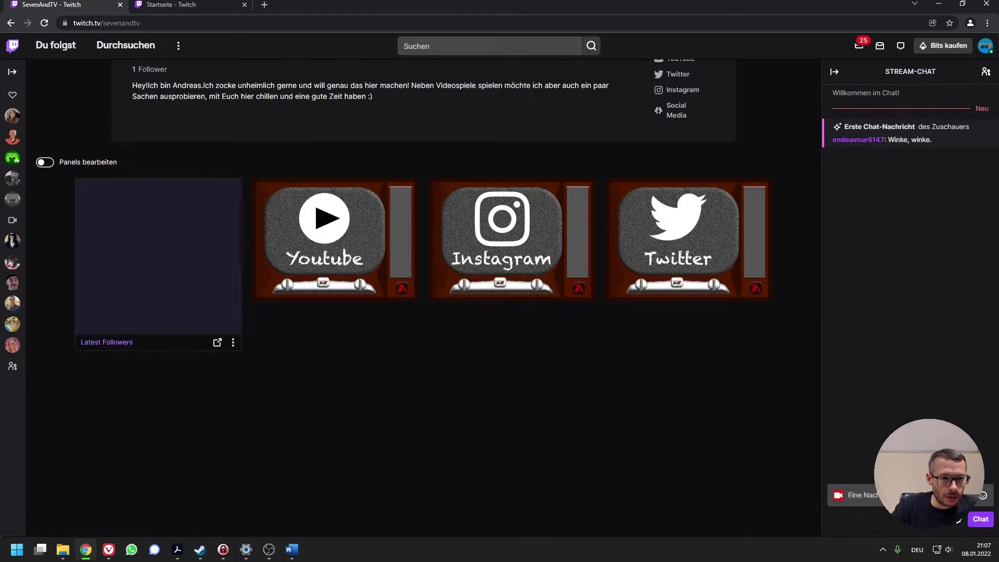
click(535, 262)
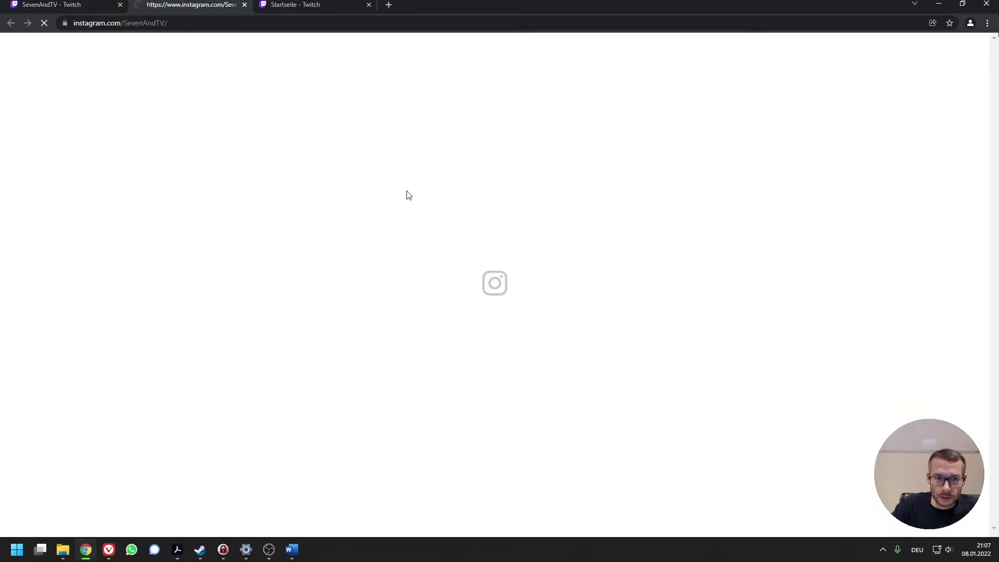
click(244, 5)
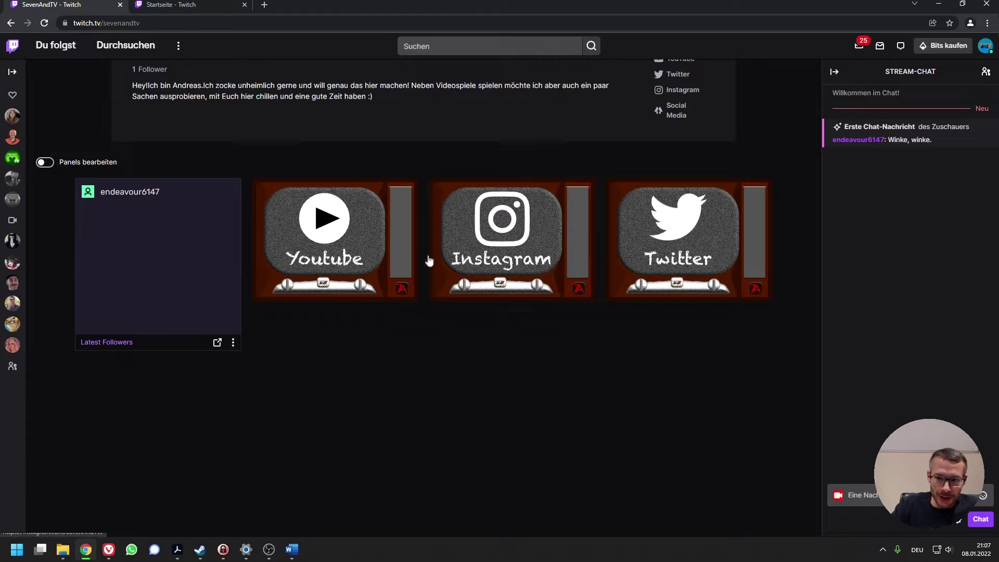
scroll(345, 278, up, 2)
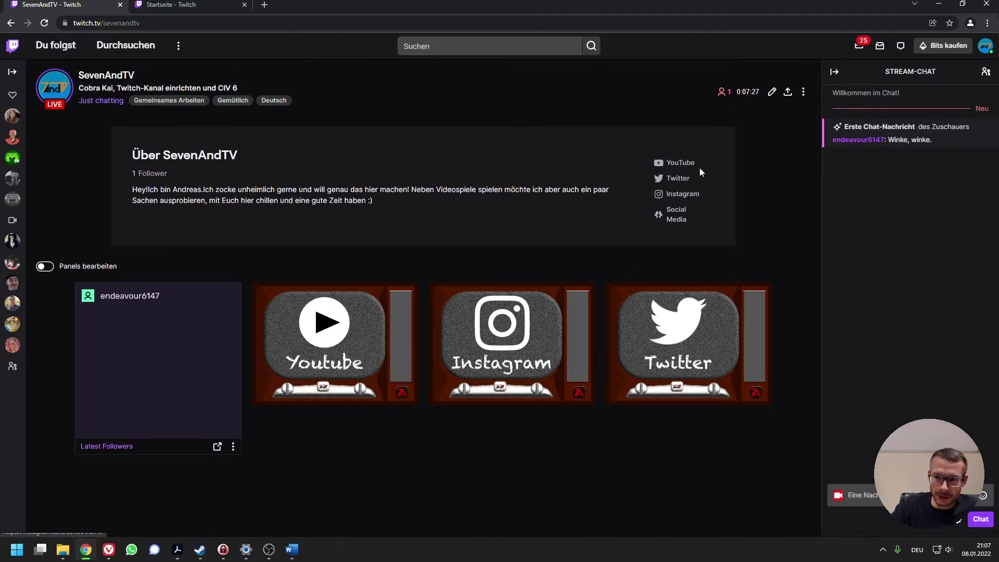
scroll(366, 419, down, 1)
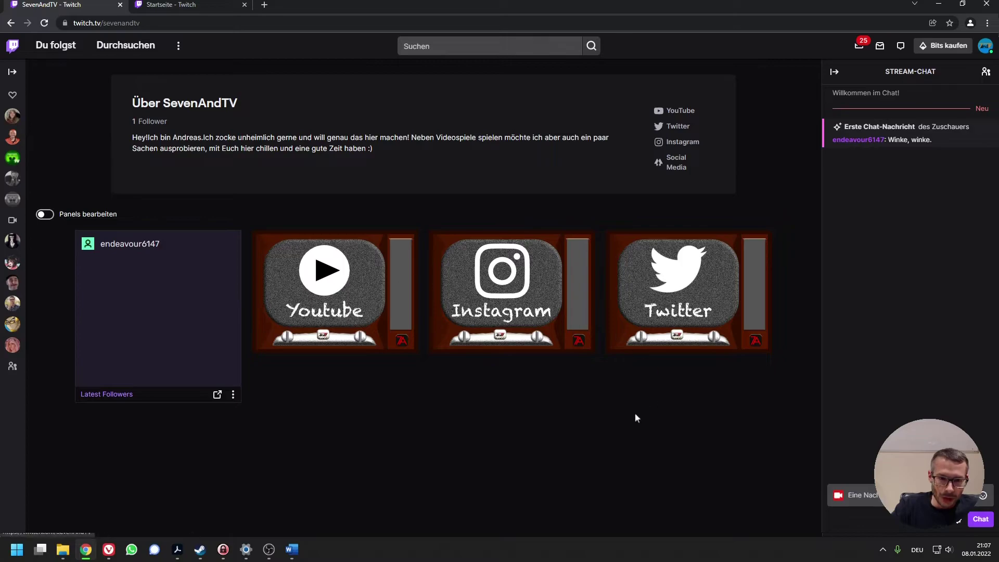
Step: Turn panel editing back on and add a text or image panel titled "Über mich" after the Twitter panel
click(46, 214)
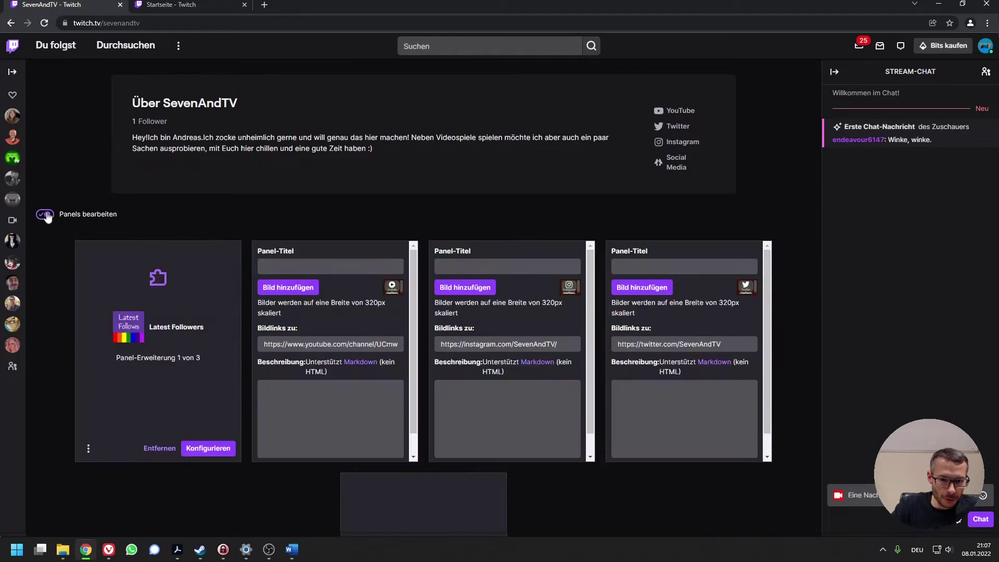
scroll(333, 364, down, 1)
scroll(567, 488, down, 3)
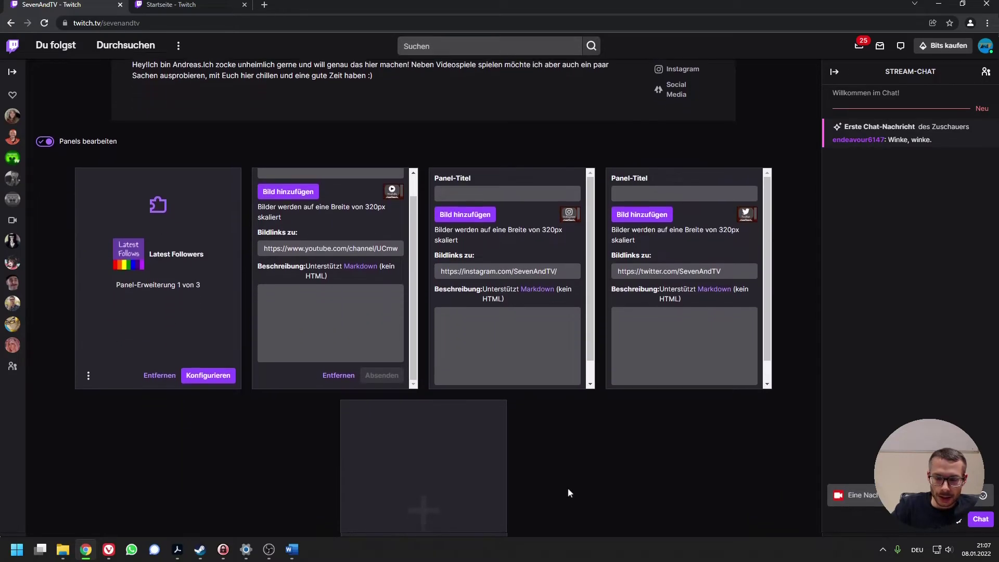
click(439, 433)
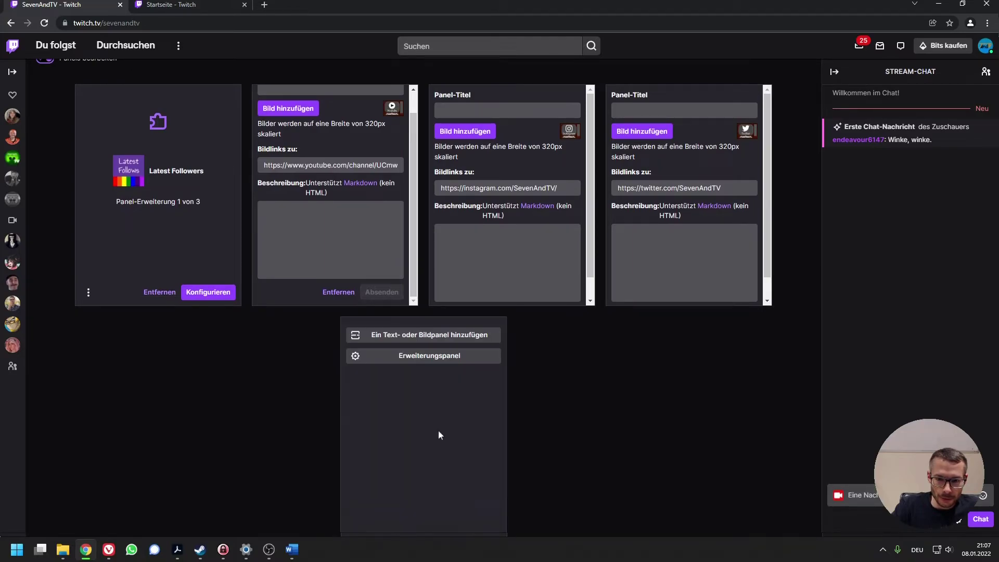
click(424, 336)
click(328, 340)
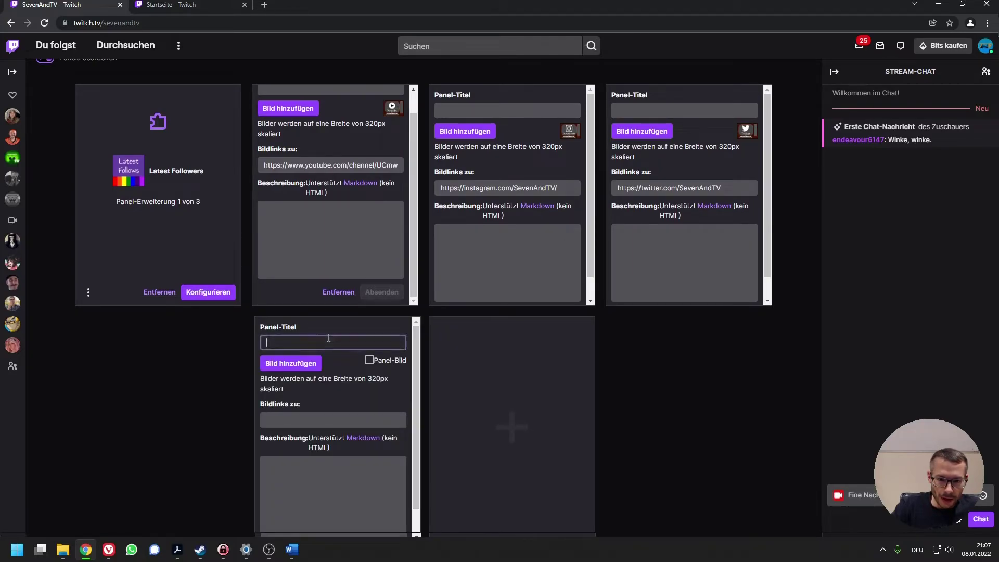
text(Über mich)
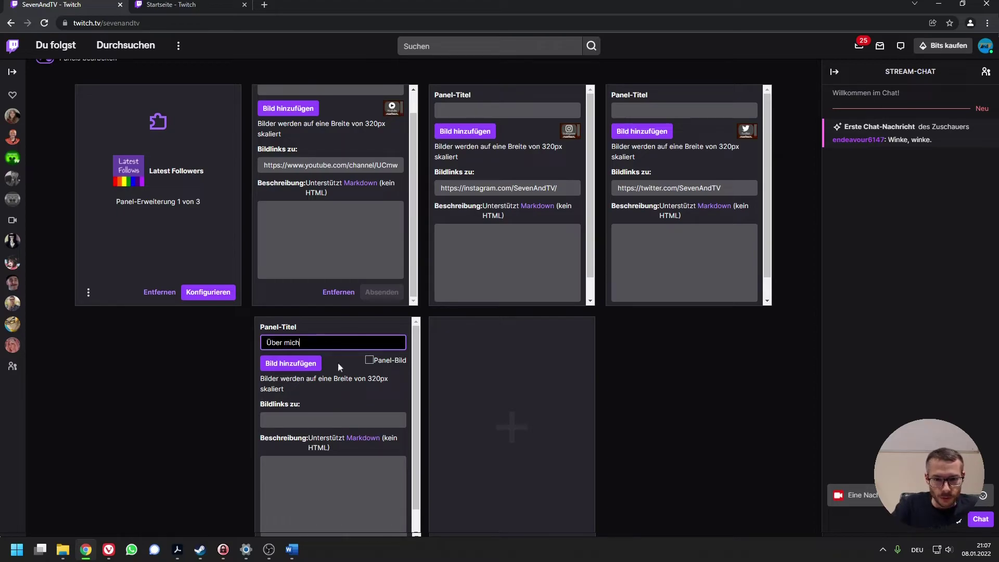
Step: Fetch the prepared self-introduction text from Word and paste it into the "Über mich" panel's description
scroll(338, 362, down, 3)
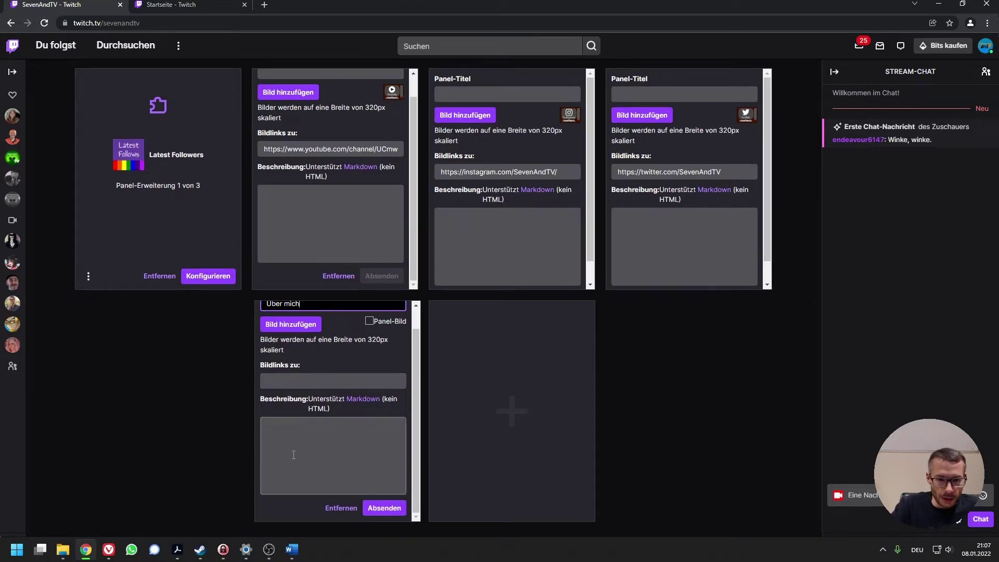
click(296, 462)
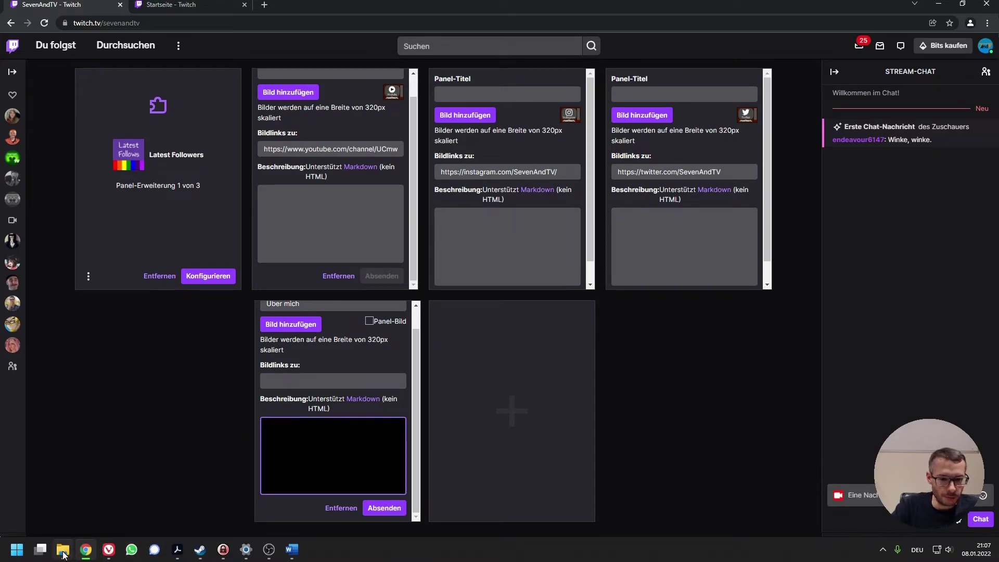
click(292, 550)
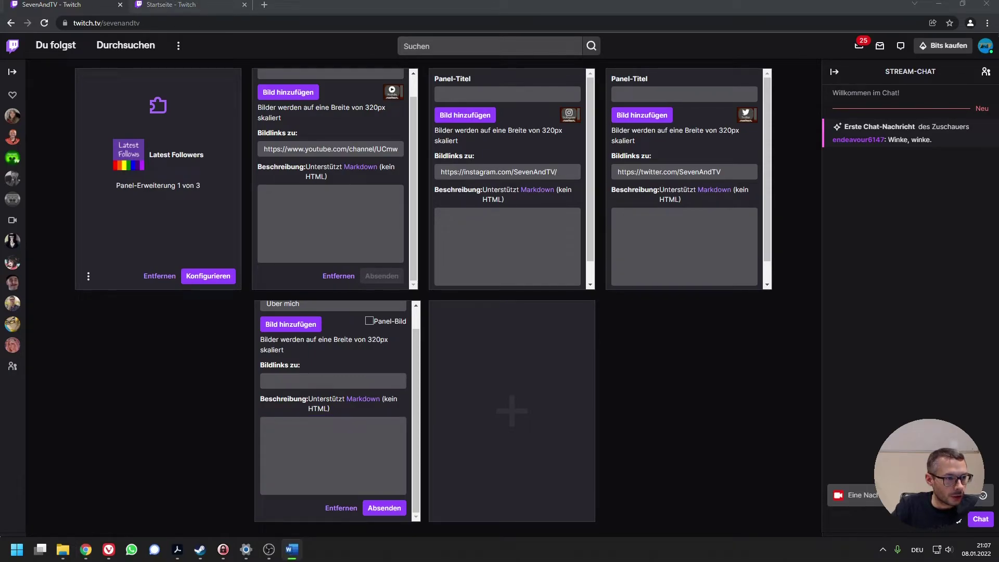
click(318, 461)
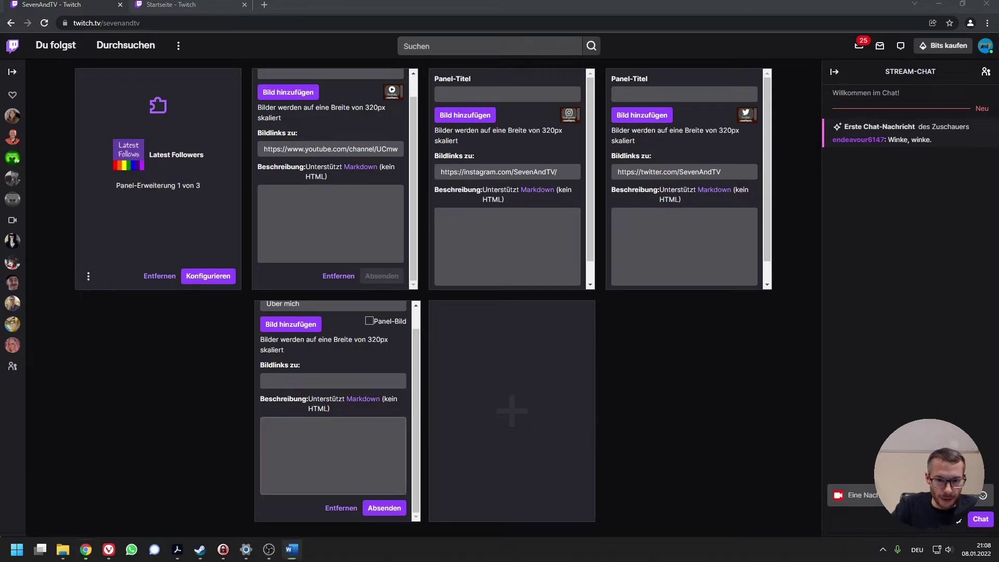
key(ctrl+v)
Step: Read through the pasted "Über mich" description and insert a blank line before the contact e-mail line
scroll(319, 461, up, 10)
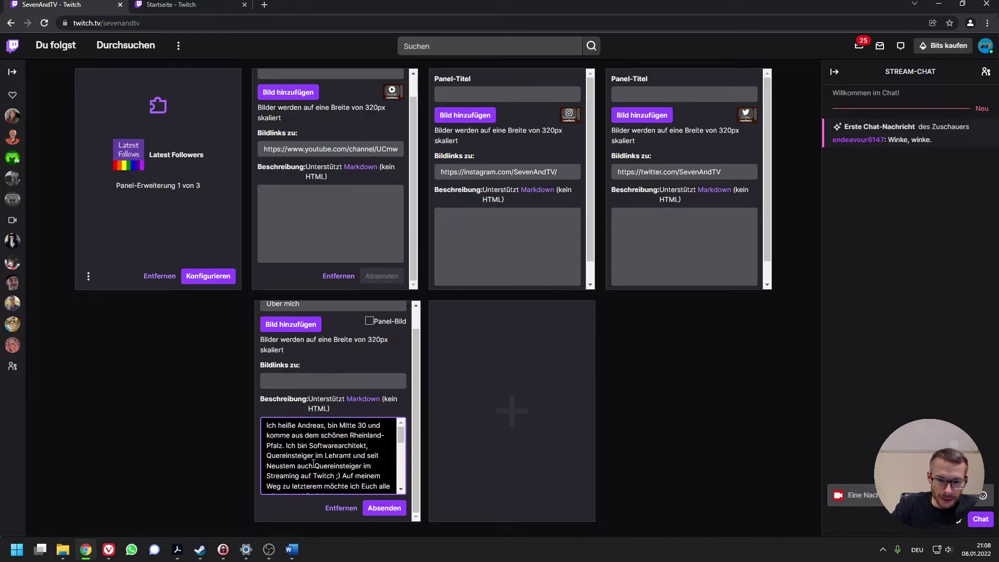
scroll(293, 464, down, 3)
scroll(292, 464, up, 3)
scroll(284, 468, down, 2)
scroll(290, 469, up, 2)
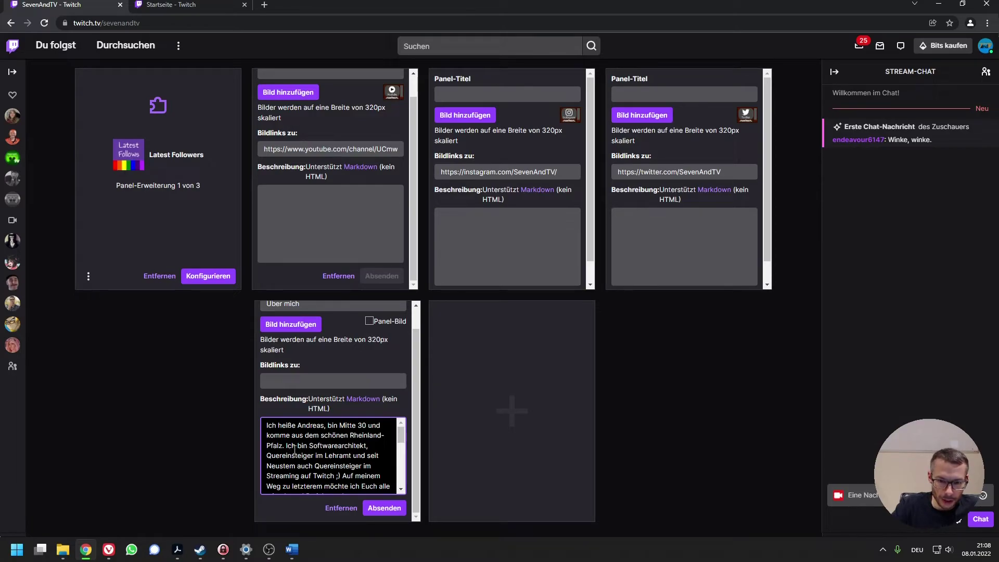
scroll(305, 461, down, 2)
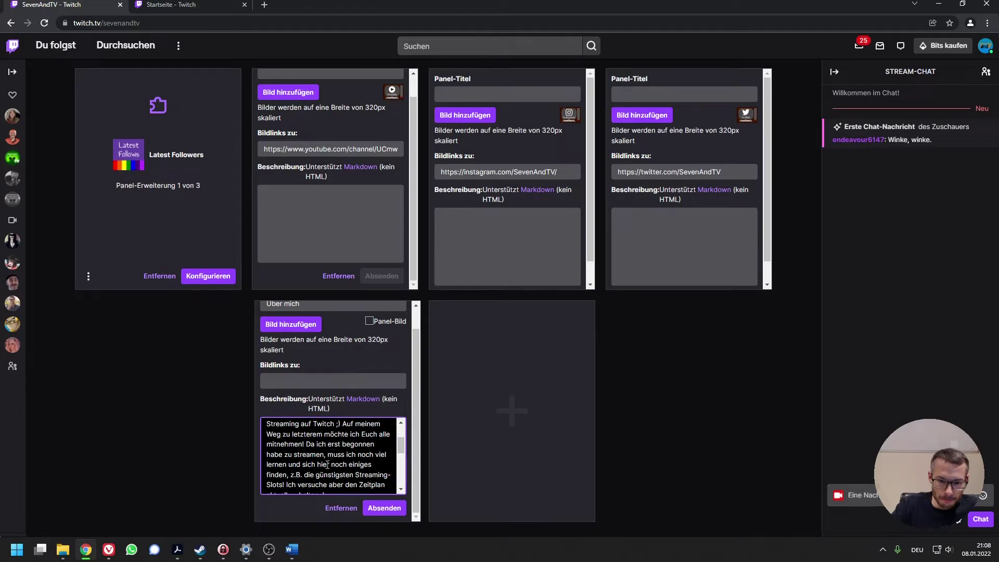
scroll(329, 463, down, 2)
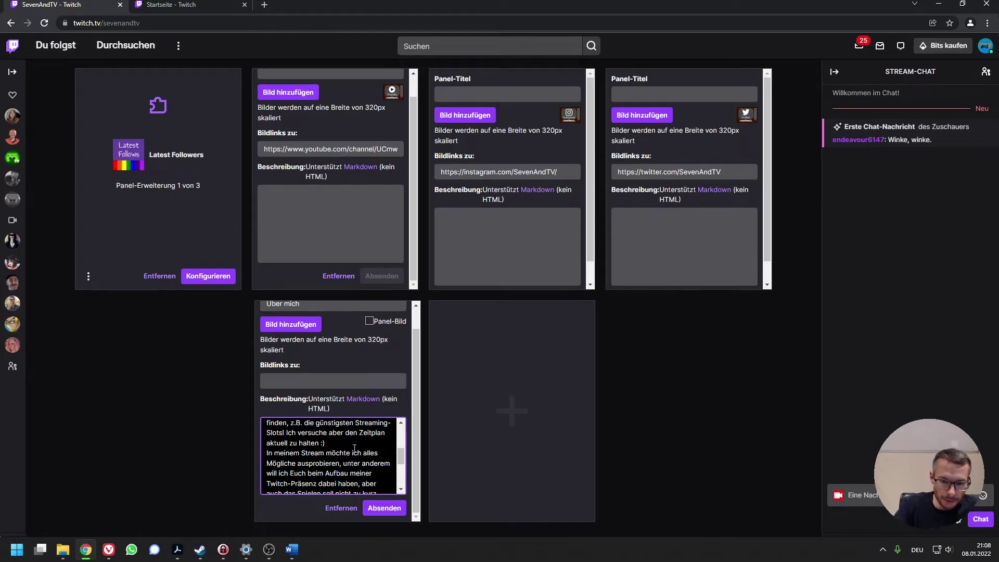
scroll(354, 458, down, 6)
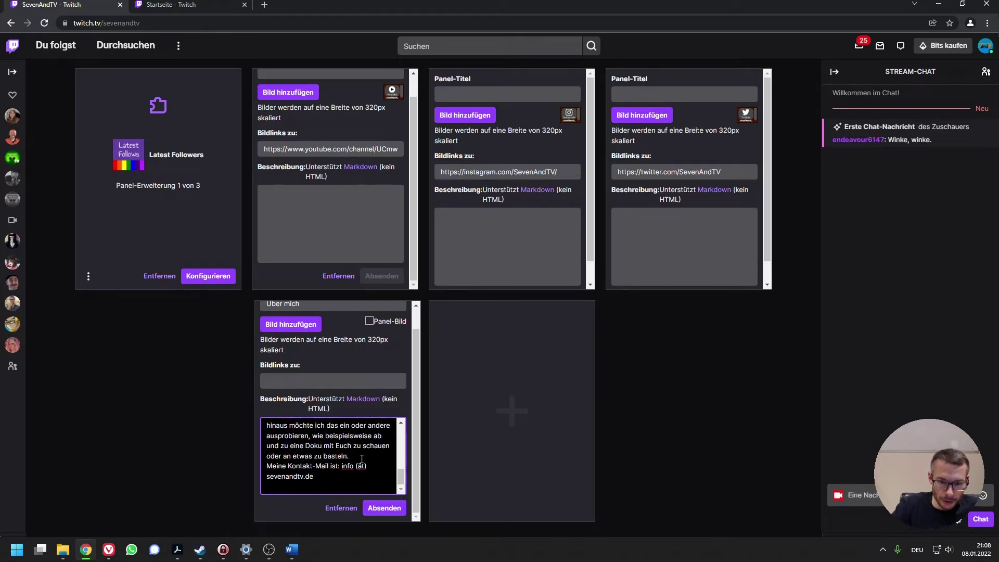
click(268, 465)
key(Return)
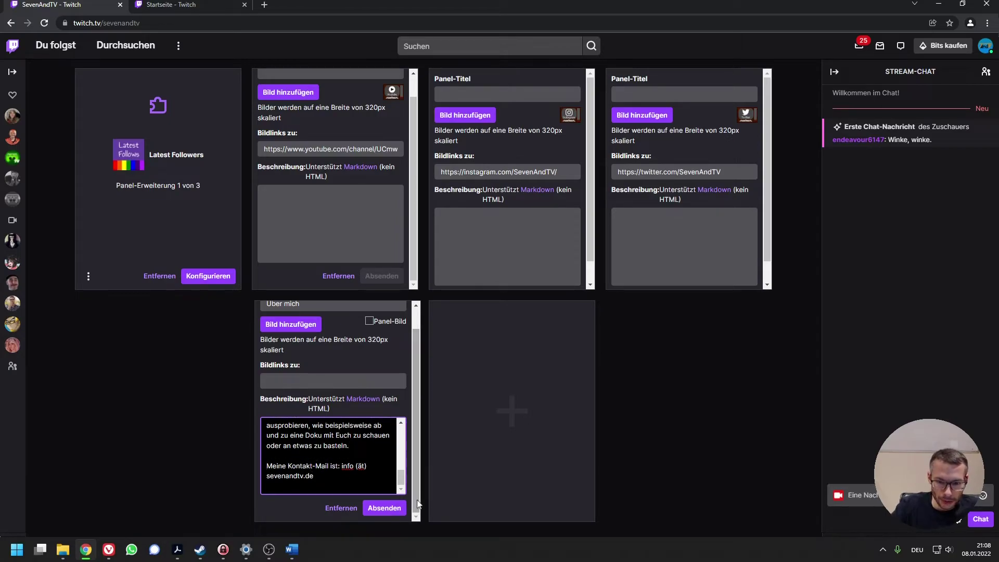
Step: Submit the "Über mich" panel and add another text or image panel titled "Chat-Regeln" after it
click(385, 508)
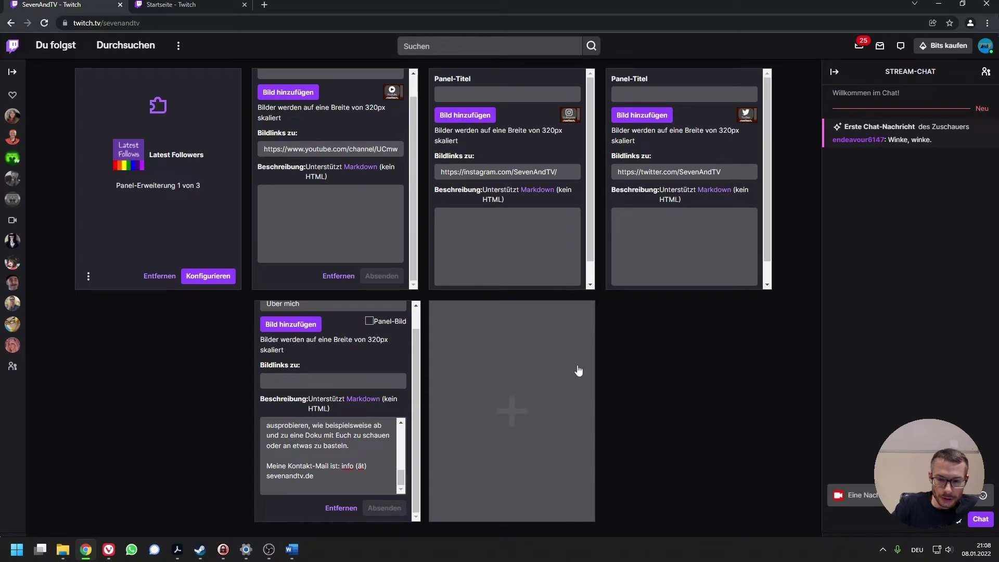
click(518, 411)
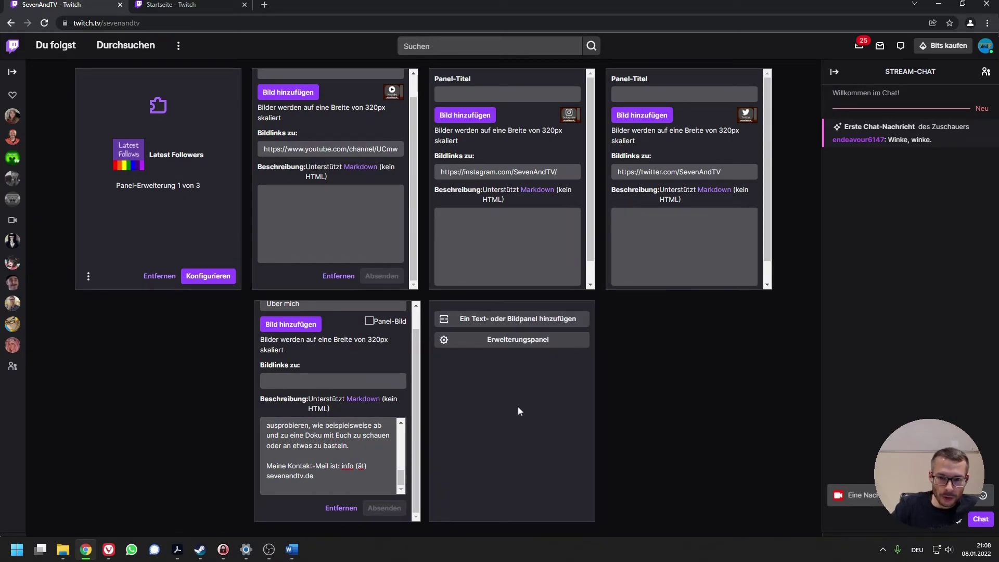
click(523, 320)
click(430, 324)
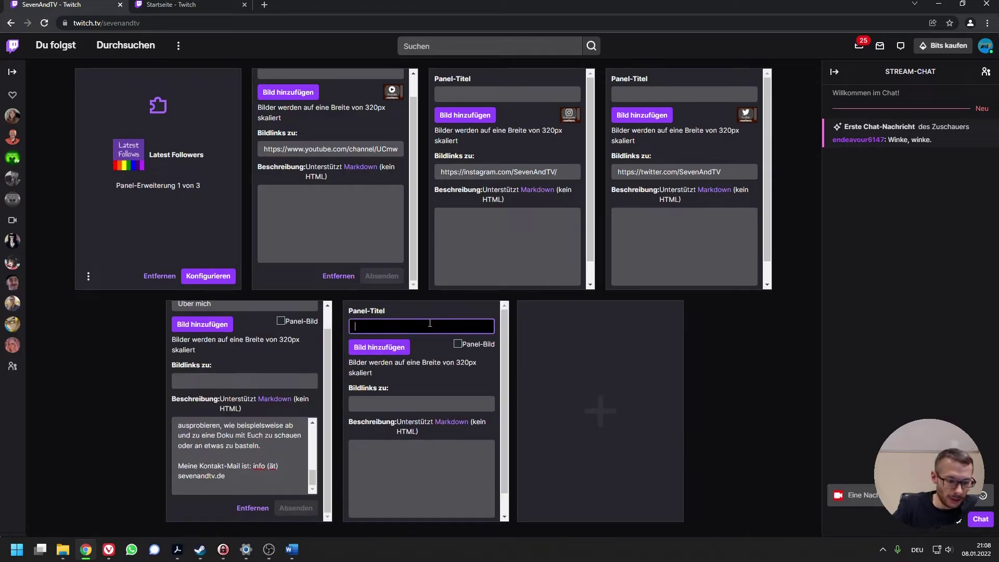
text(Chat-Regeln)
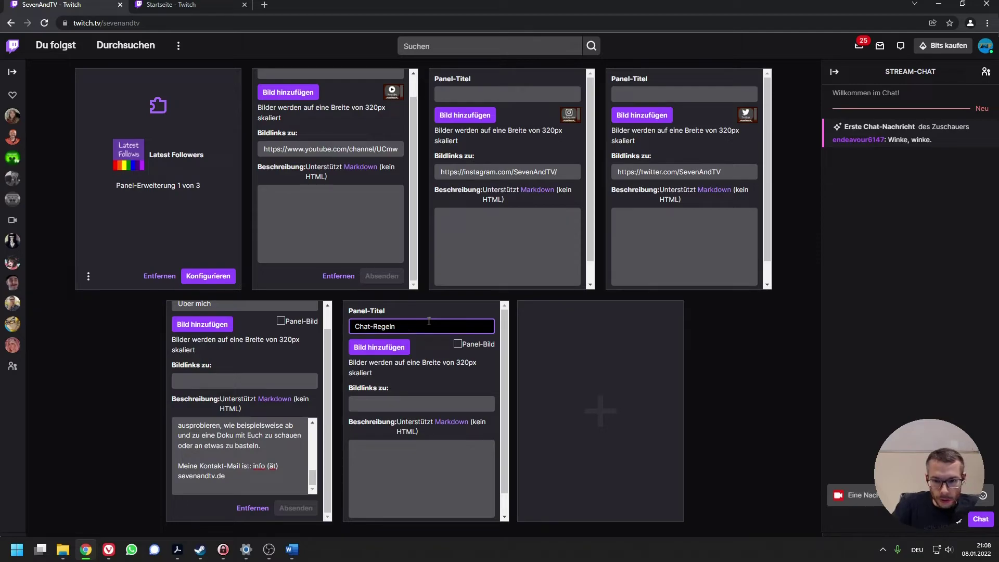
Step: Fetch the prepared chat rules from Word and paste them into the "Chat-Regeln" panel's description
scroll(416, 392, down, 1)
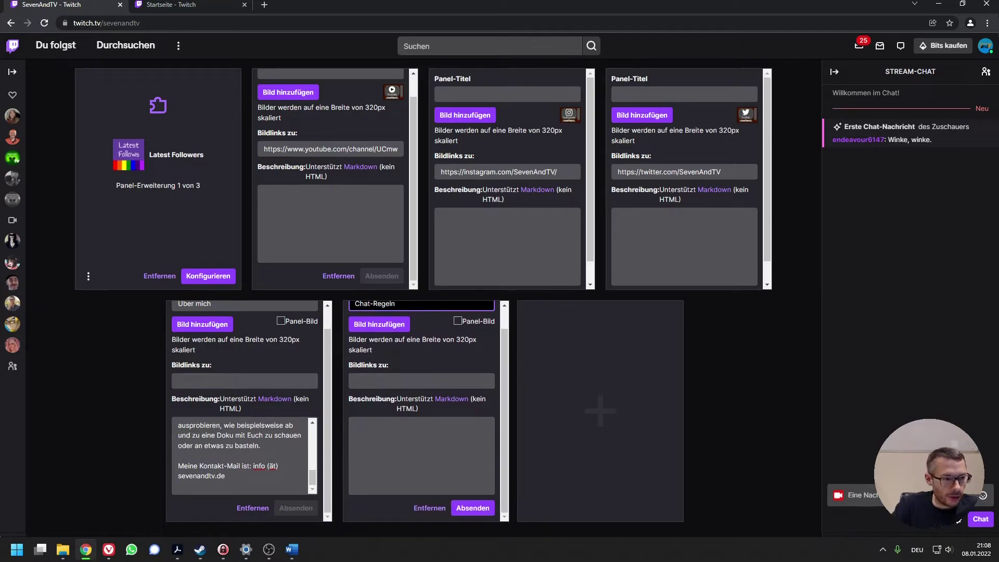
key(alt+Tab)
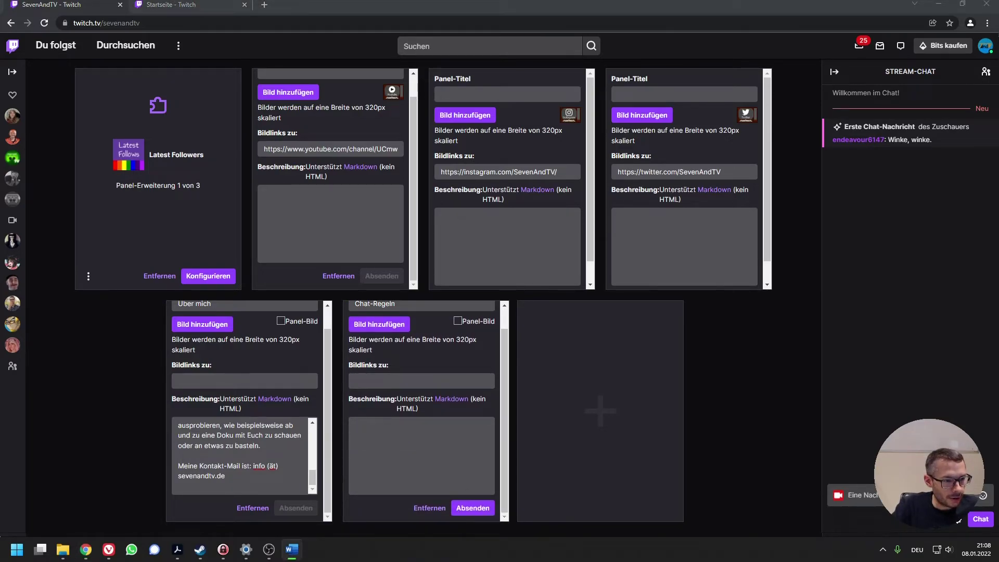
click(411, 458)
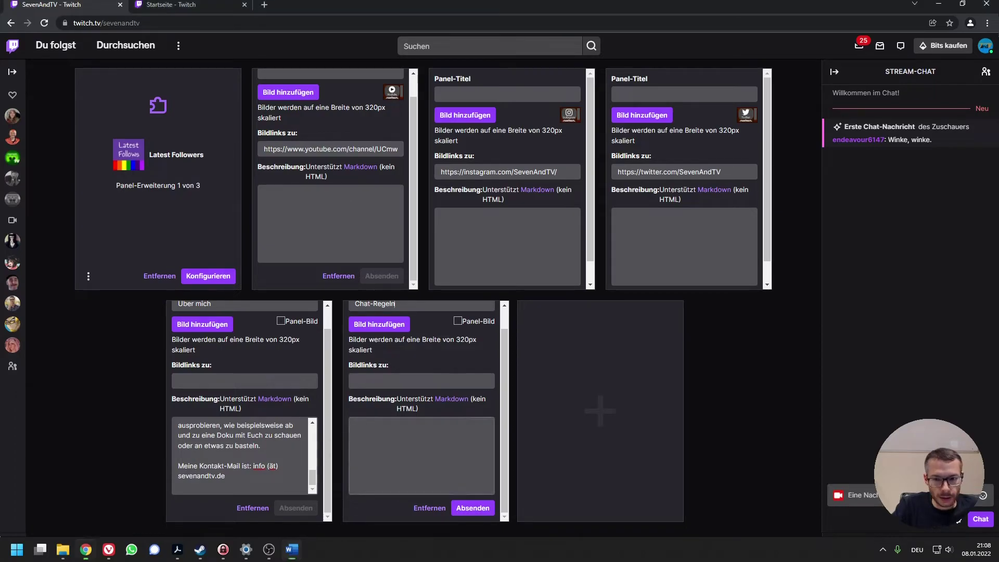
text(Kein Spam! Keine Beleidigungen! Kein Mobbing! Keine Werbung! Kein Sexismus! Kein Rassismus!)
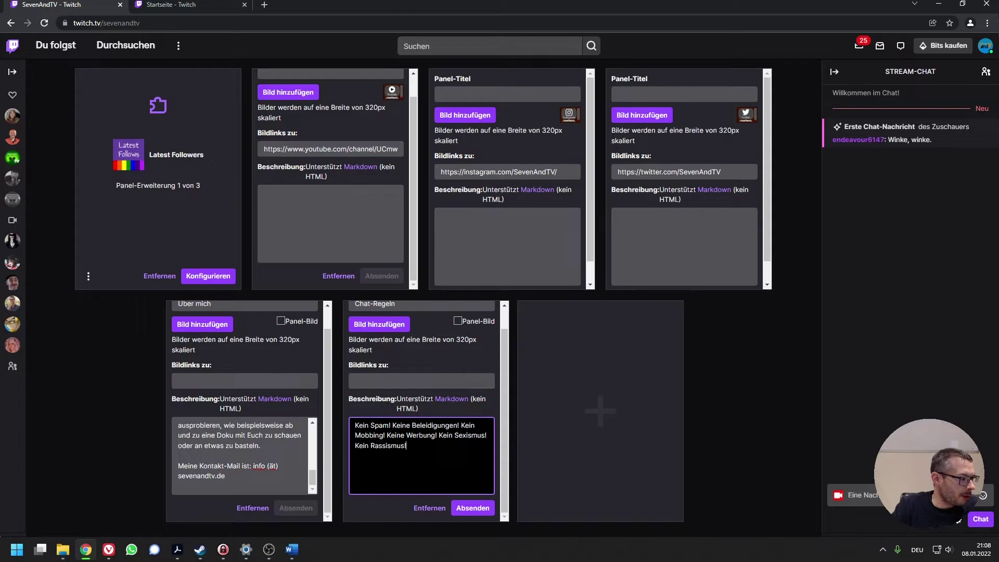
key(alt+Tab)
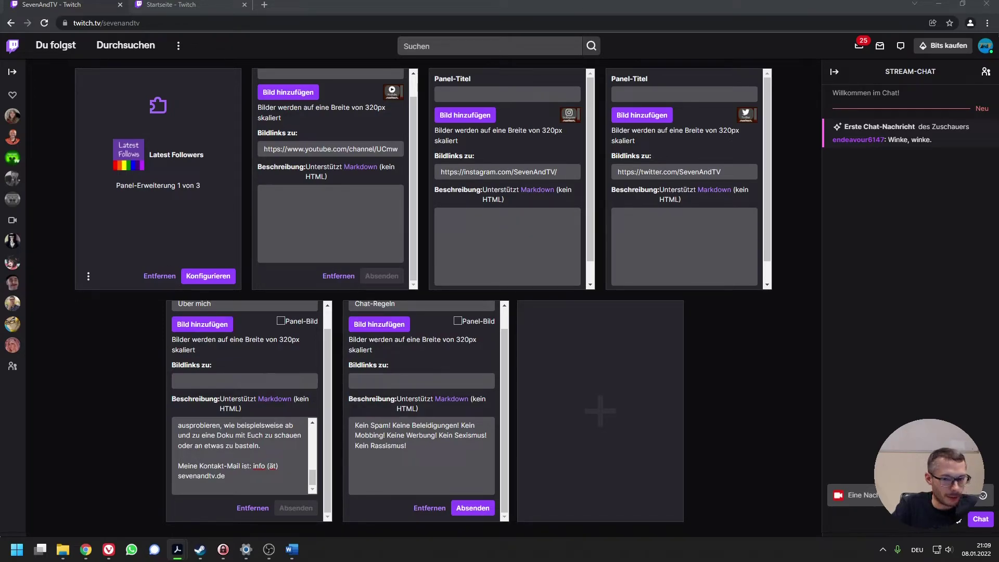
key(alt+Tab)
Step: Format the six chat rules as a Markdown list, each on its own line starting with "* ", and submit the panel
text(*)
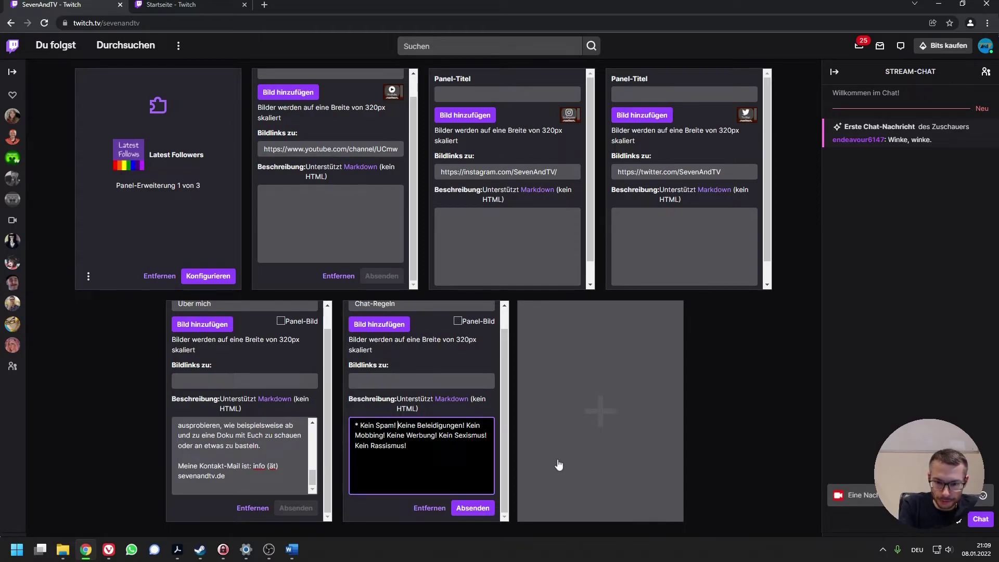
key(Return)
text(*)
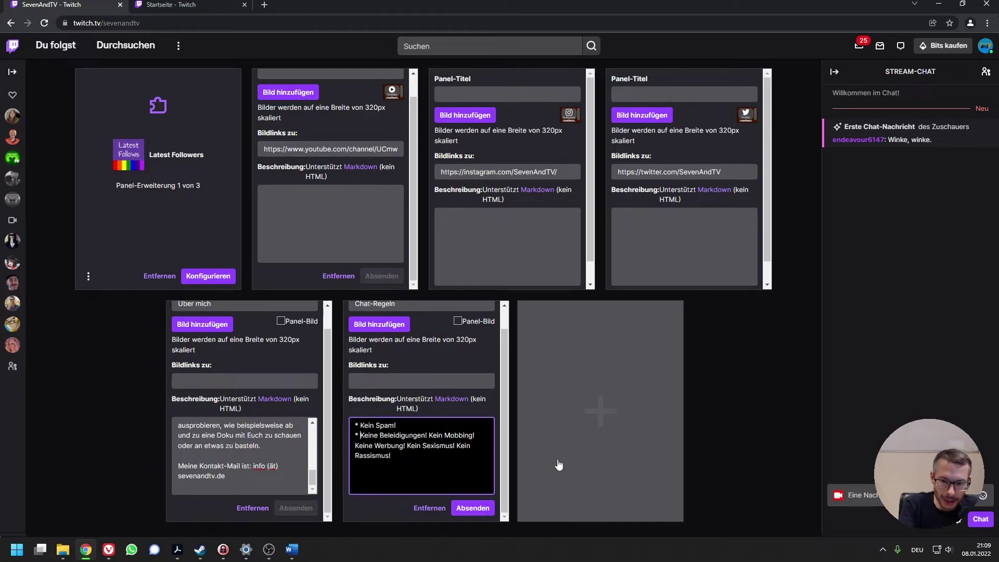
key(BackSpace)
key(Return)
text(*)
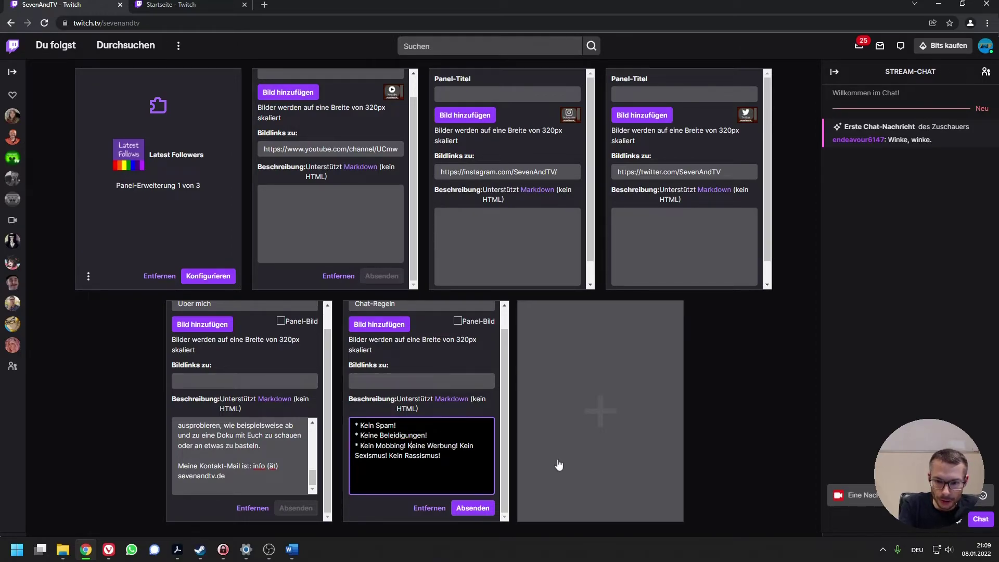
key(BackSpace)
text(*)
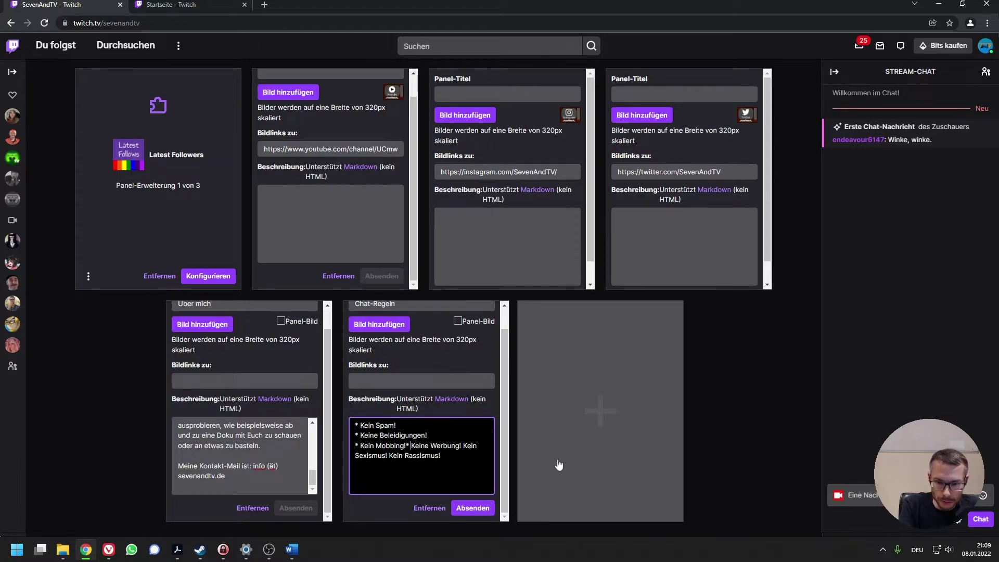
key(BackSpace)
key(Return)
key(Right)
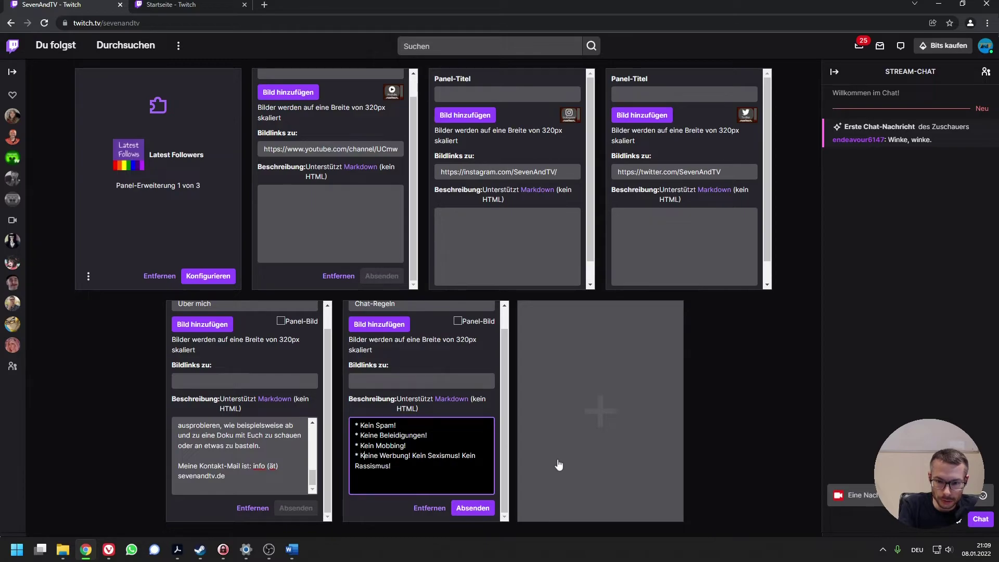
key(BackSpace)
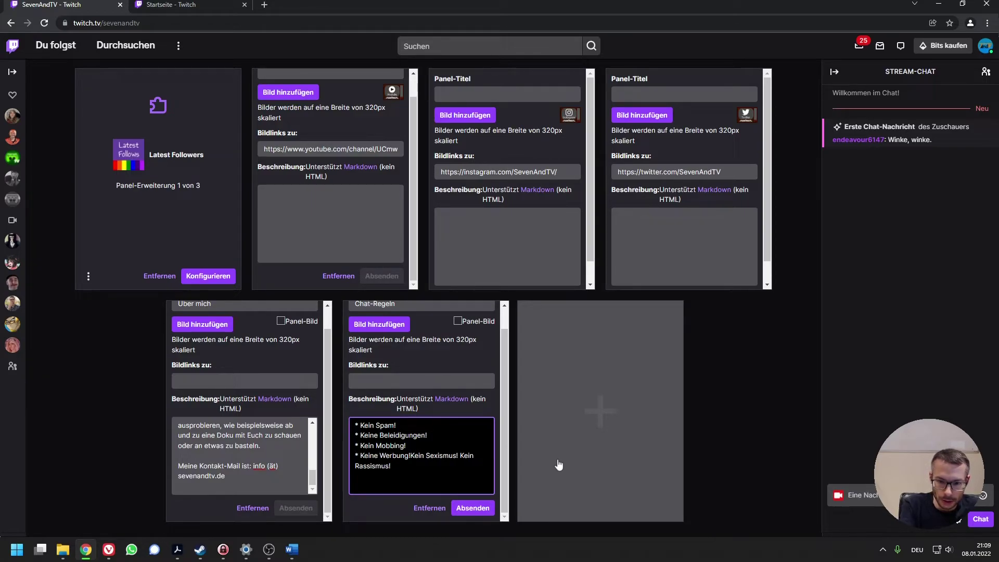
key(Return)
text(*)
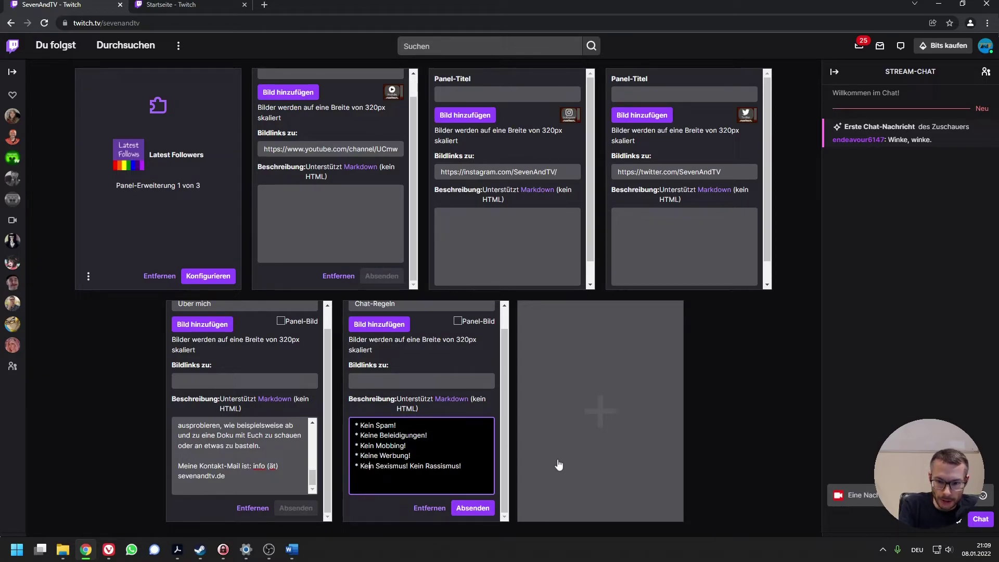
key(BackSpace)
text(*)
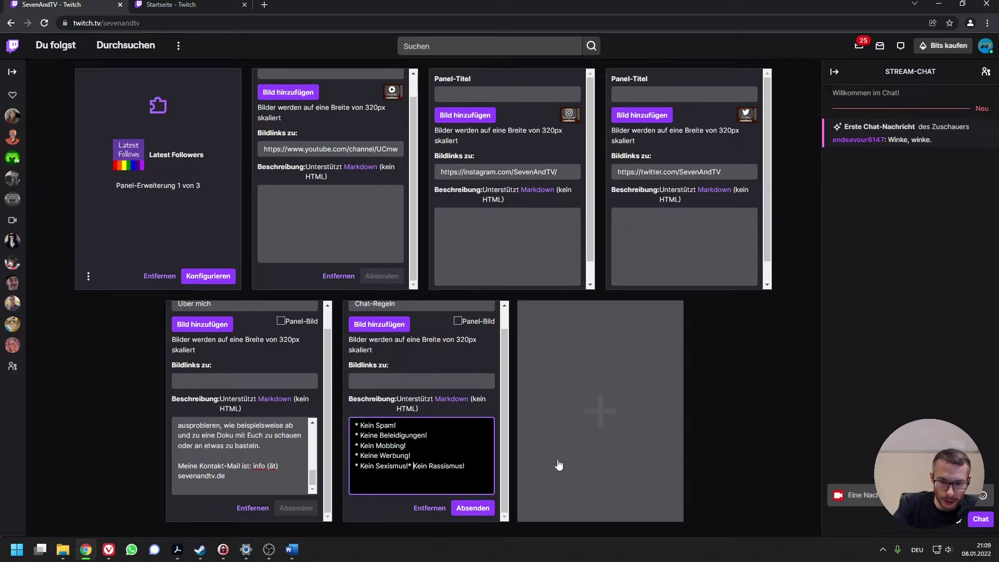
key(Return)
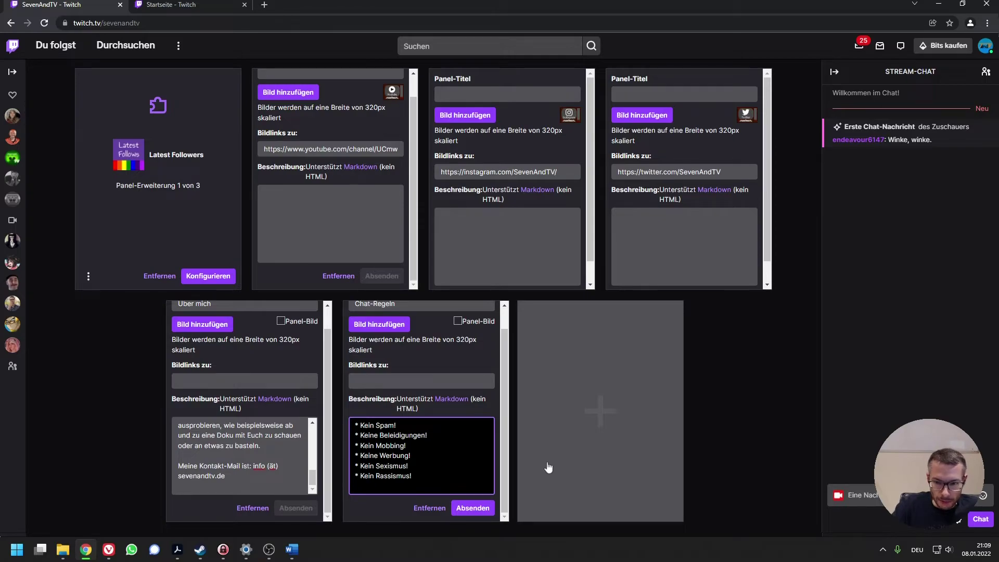
click(477, 509)
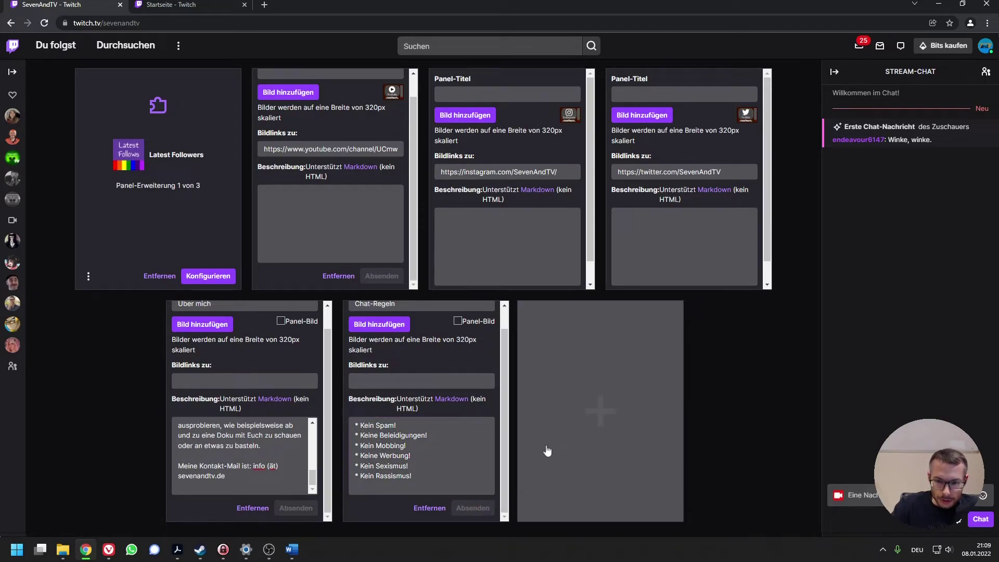
Step: Leave panel editing and look over the published "Über mich" and "Chat-Regeln" panels
scroll(546, 453, up, 4)
click(46, 250)
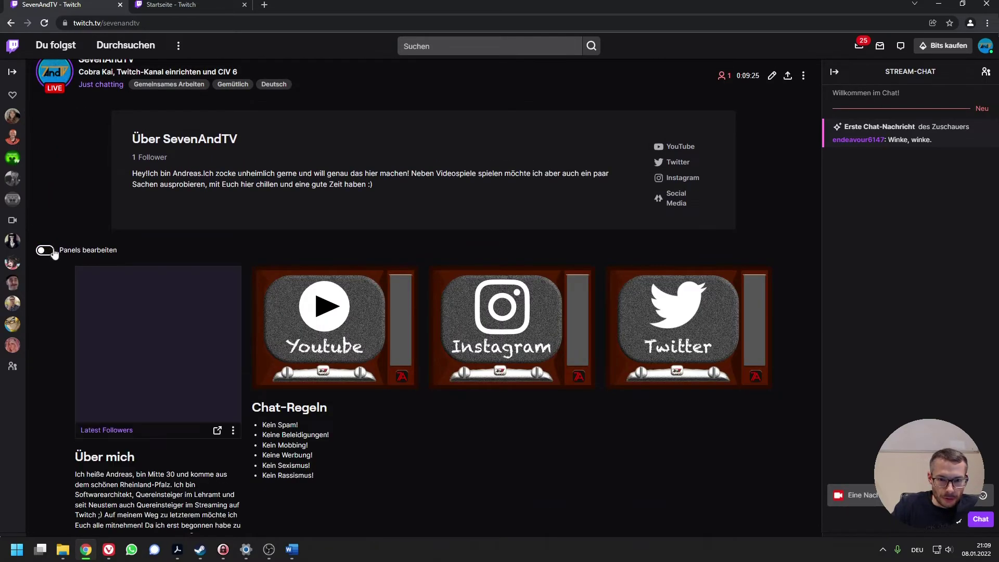
scroll(352, 408, down, 3)
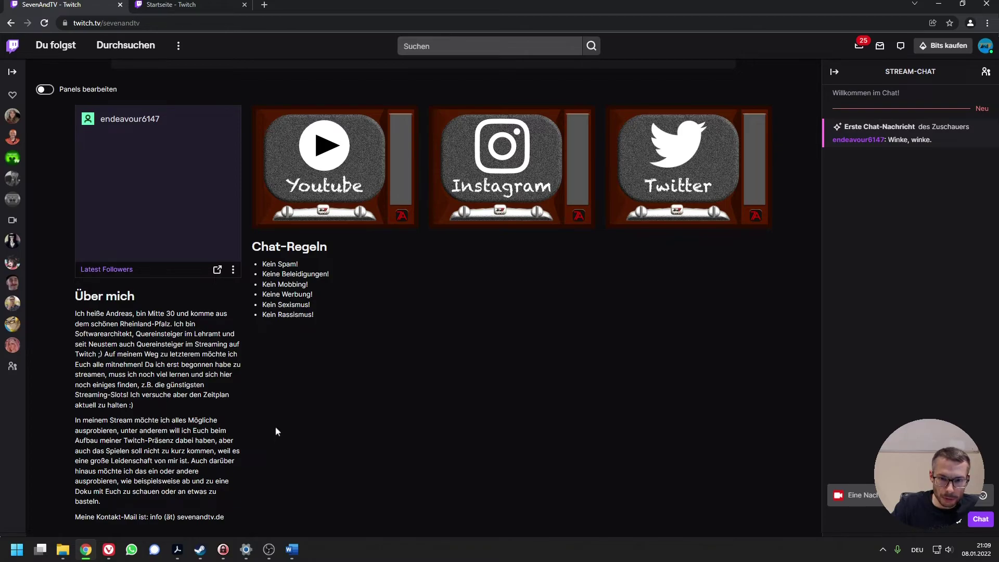
scroll(275, 426, up, 2)
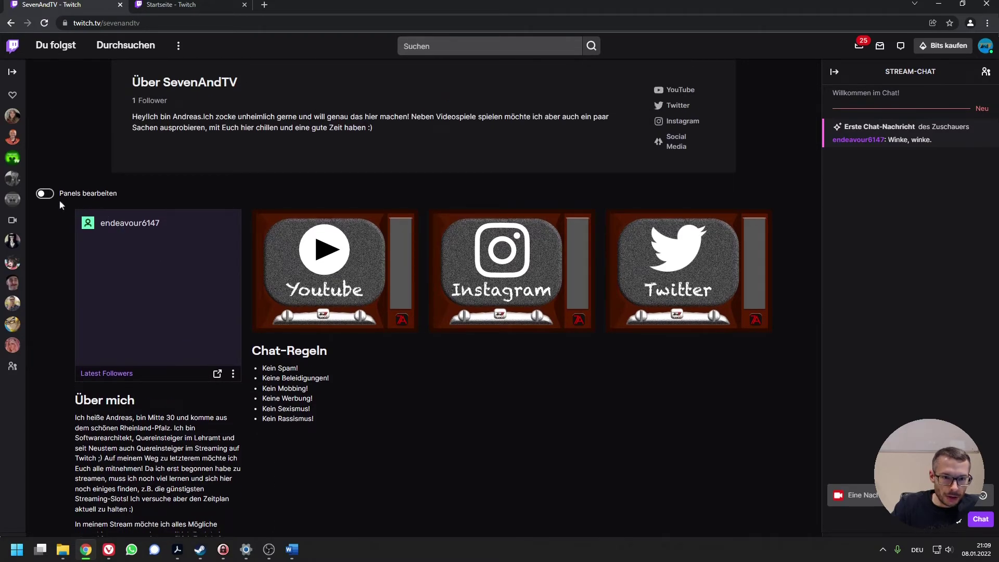
Step: Turn panel editing back on and move the "Über mich" panel to the first position, ahead of Latest Followers
click(46, 194)
scroll(488, 370, down, 1)
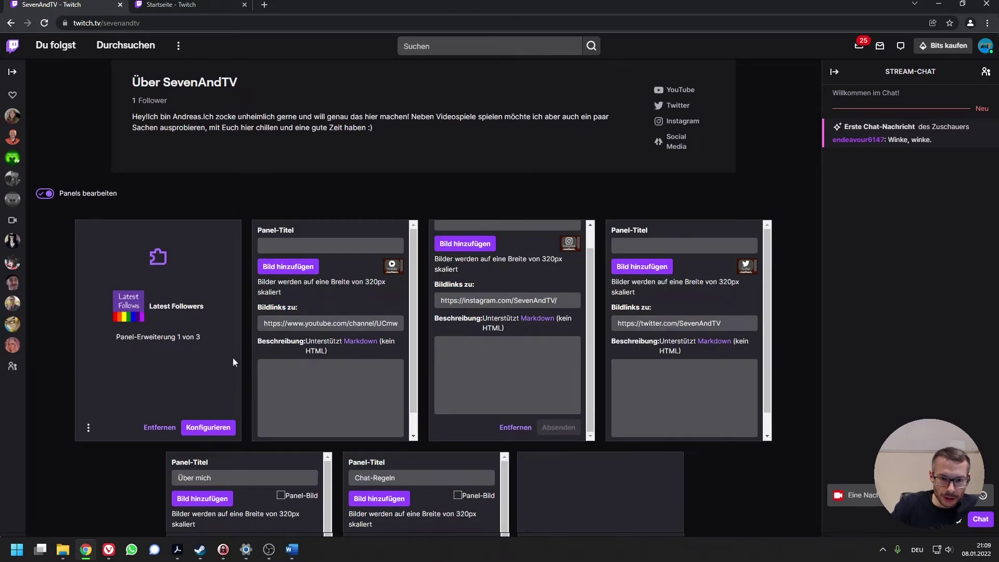
scroll(233, 357, down, 2)
scroll(233, 356, up, 1)
drag(353, 173, 385, 208)
drag(239, 413, 149, 162)
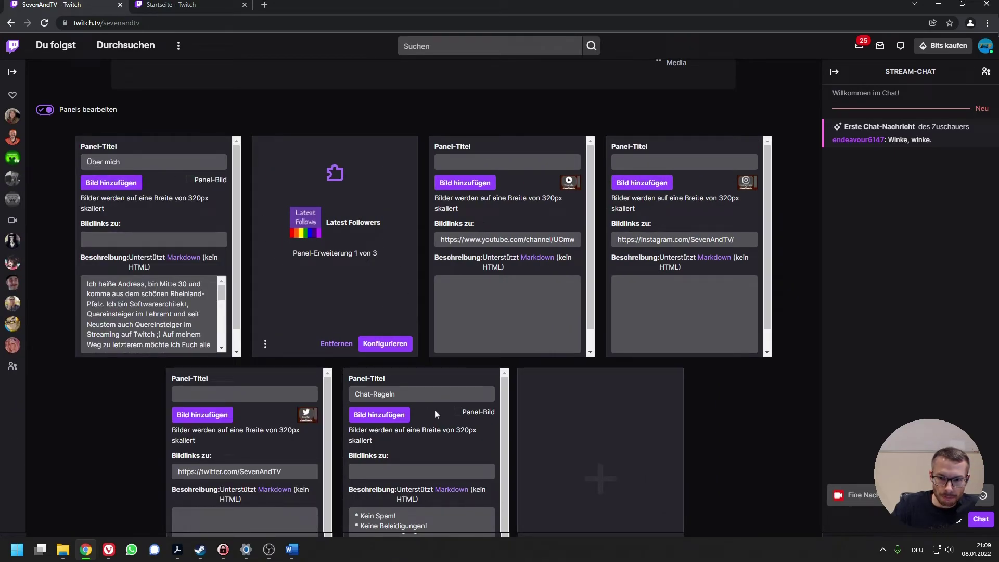
Step: Move the YouTube and Instagram panels ahead of Latest Followers and leave panel editing
scroll(435, 411, down, 1)
scroll(438, 416, up, 1)
drag(484, 139, 343, 139)
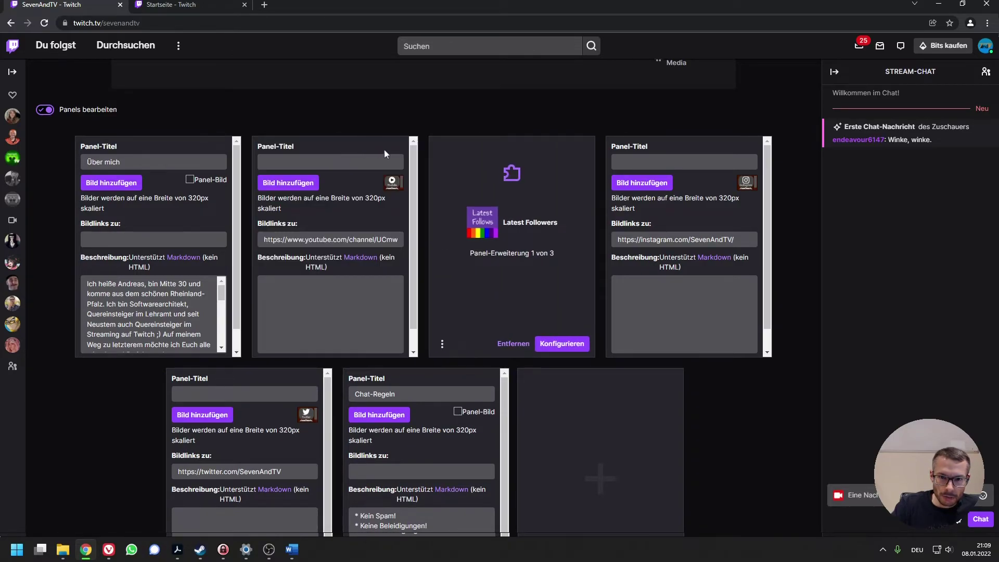
drag(711, 142, 516, 145)
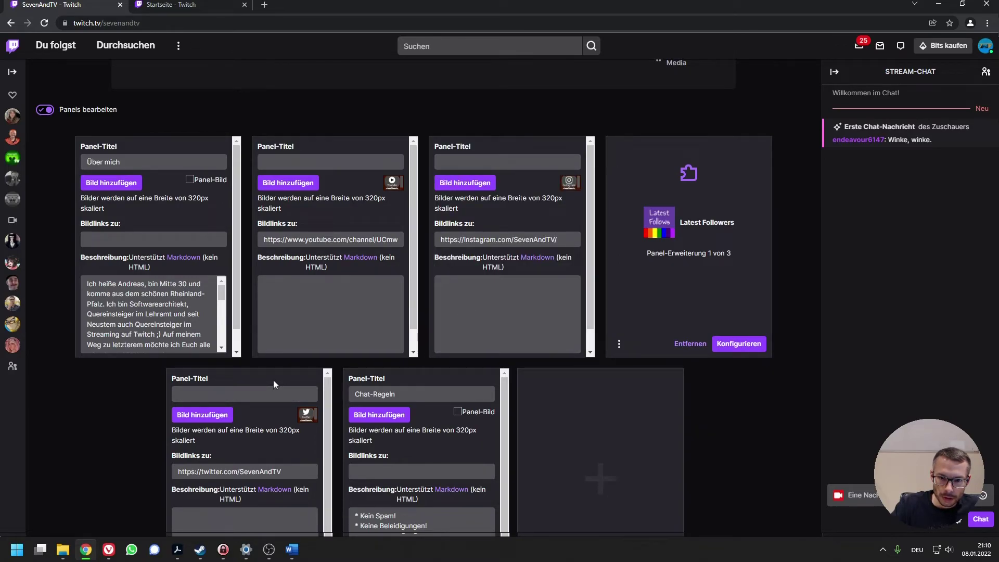
click(43, 110)
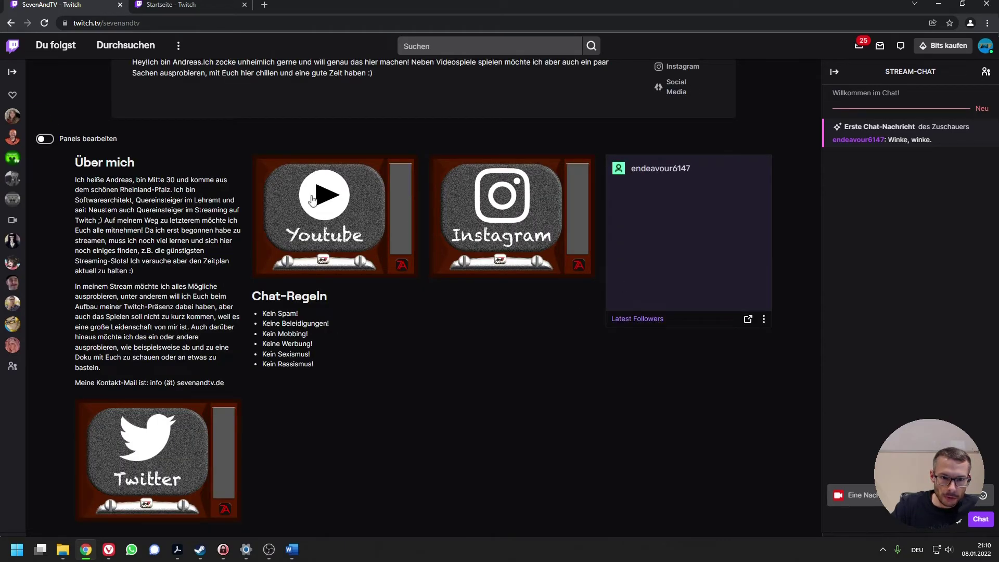
Step: Reopen panel editing, place the Twitter panel directly after Instagram, and leave editing to look over the new arrangement
click(41, 138)
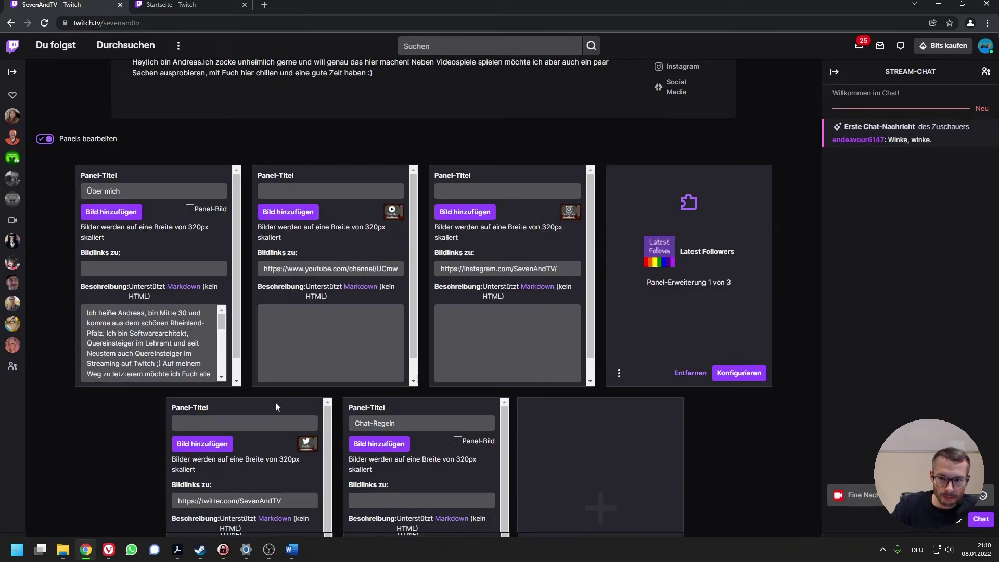
drag(276, 403, 640, 208)
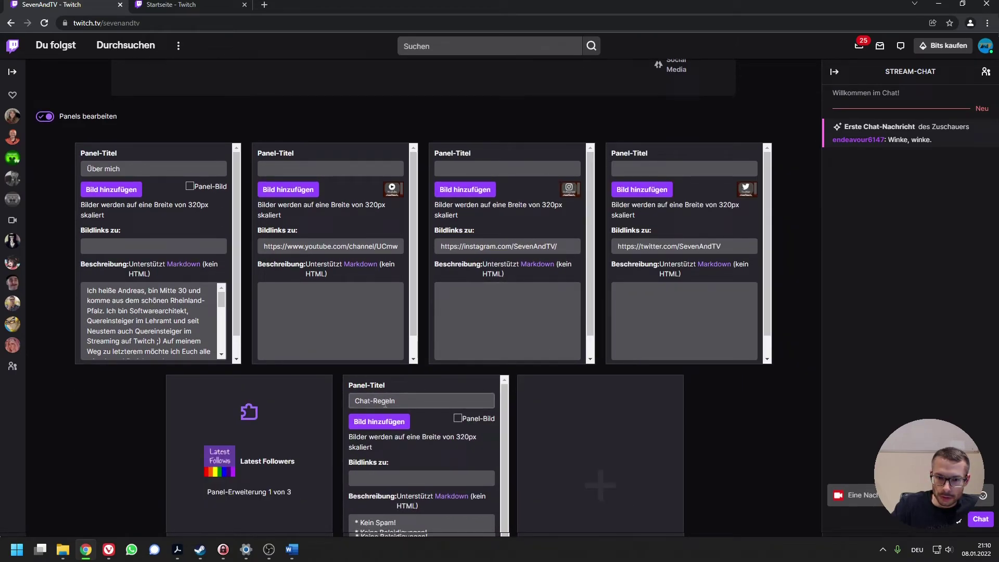
click(46, 116)
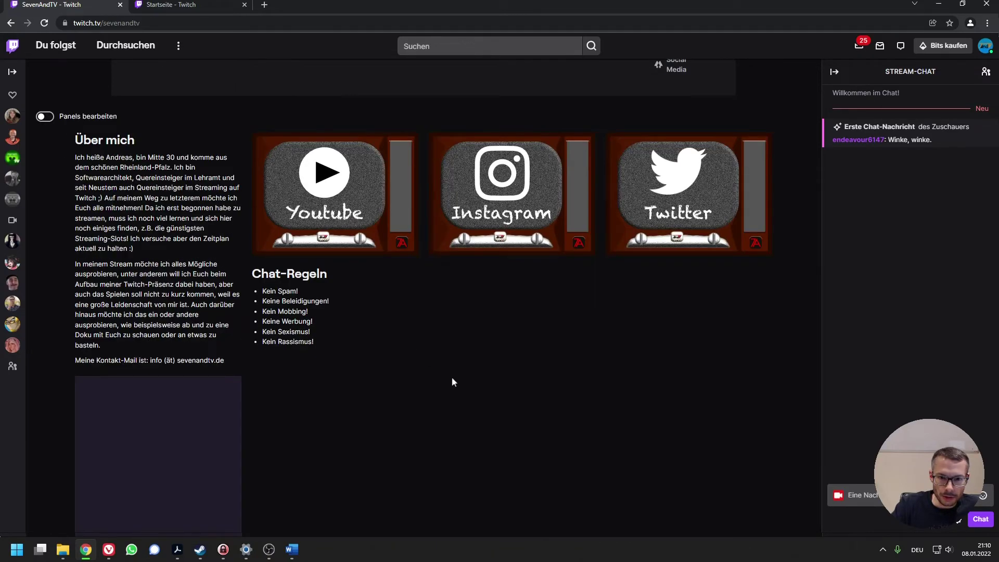
scroll(417, 374, up, 2)
scroll(414, 373, down, 2)
scroll(371, 390, up, 1)
scroll(401, 369, down, 1)
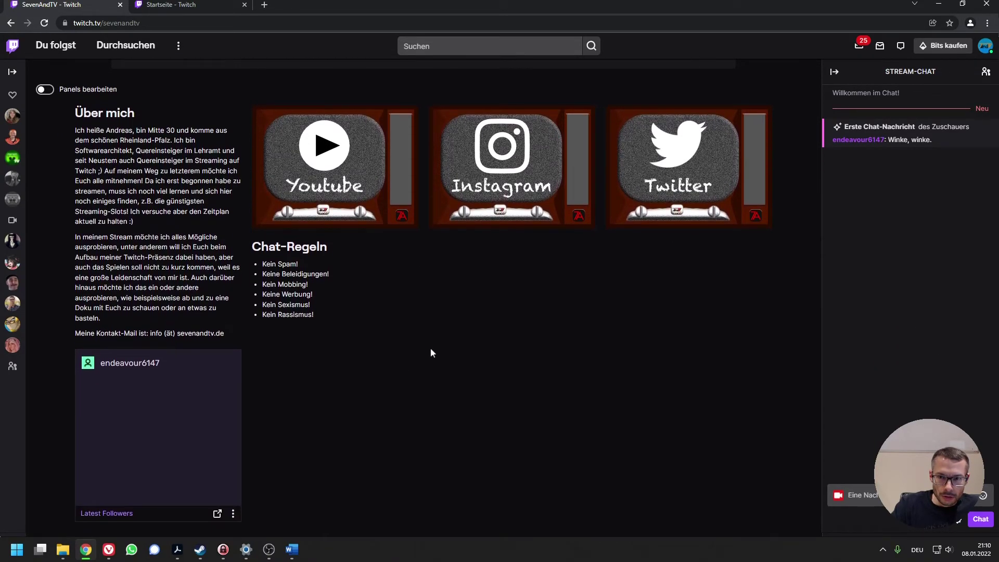
Step: Restore the browser to a smaller window and examine how the channel panels rearrange at the narrower width
click(963, 6)
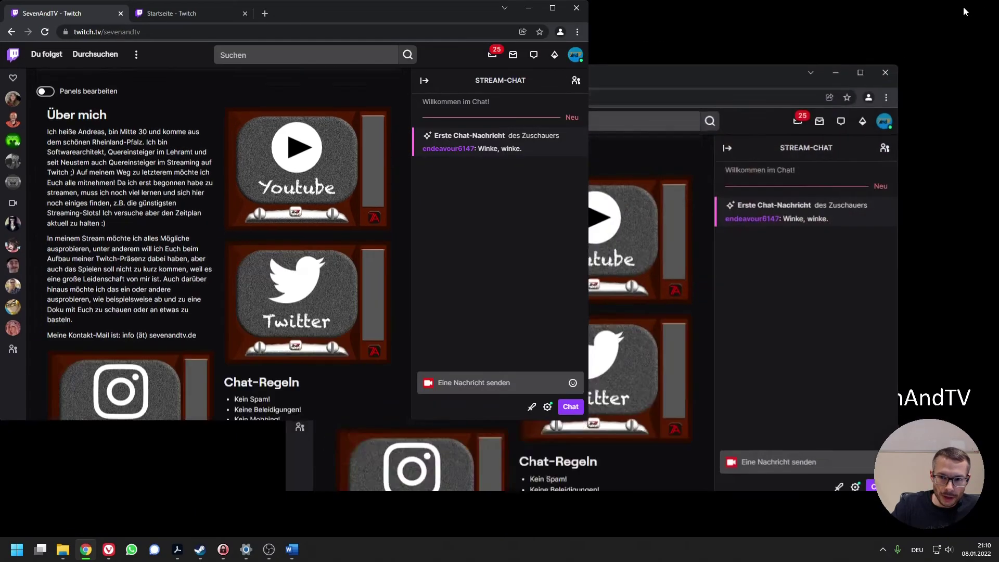
scroll(185, 298, up, 1)
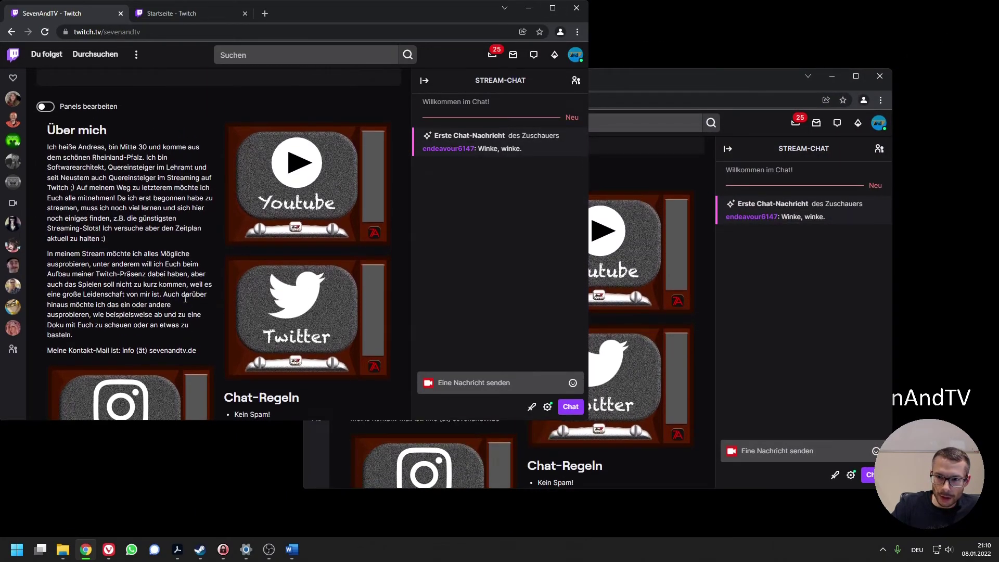
scroll(172, 304, down, 3)
scroll(172, 305, down, 2)
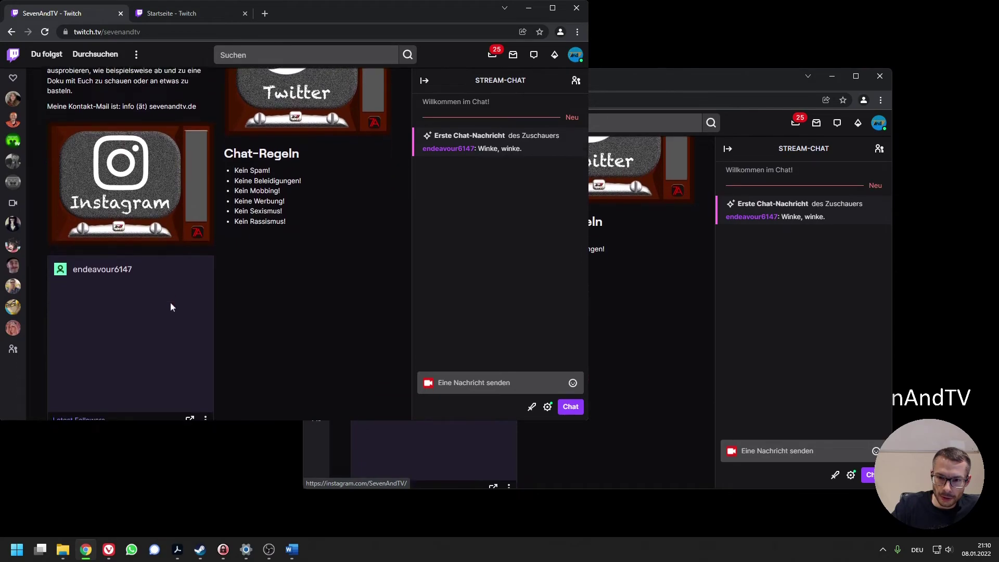
scroll(168, 313, up, 5)
scroll(167, 313, down, 4)
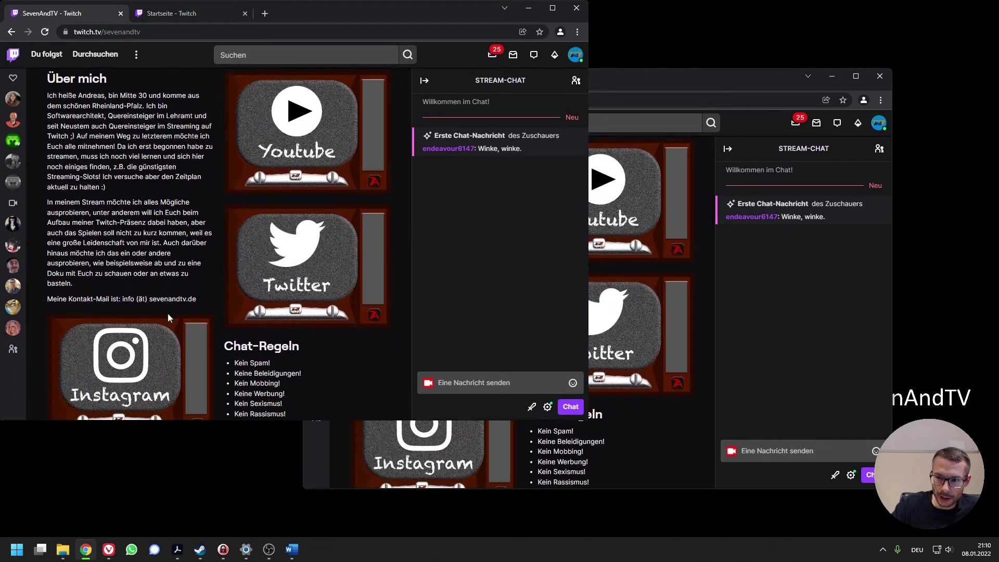
Step: Examine the panel layout in the narrow browser window, from the channel description through the social media panels to "Chat-Regeln" and Latest Followers
scroll(168, 313, up, 5)
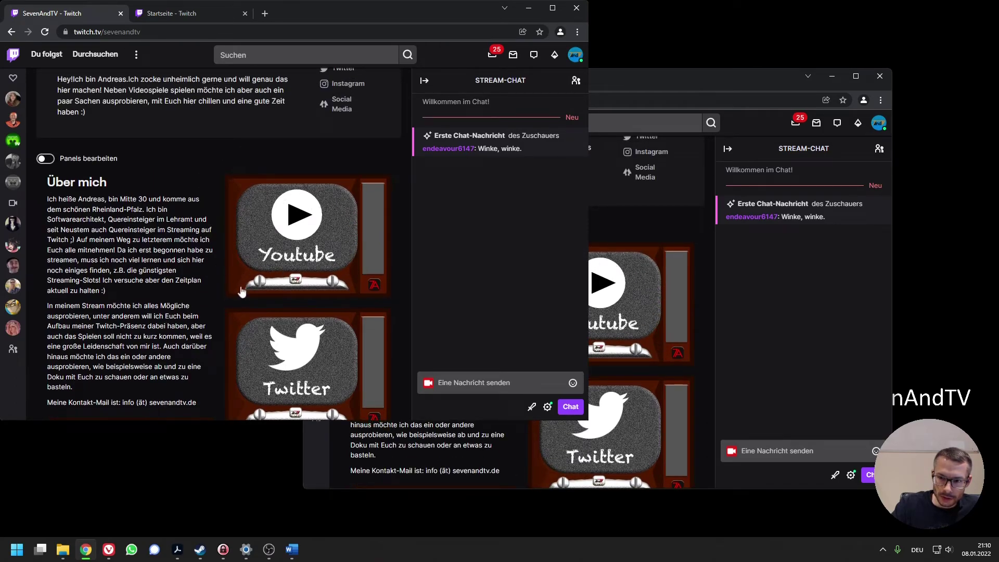
scroll(307, 333, down, 2)
scroll(319, 315, down, 4)
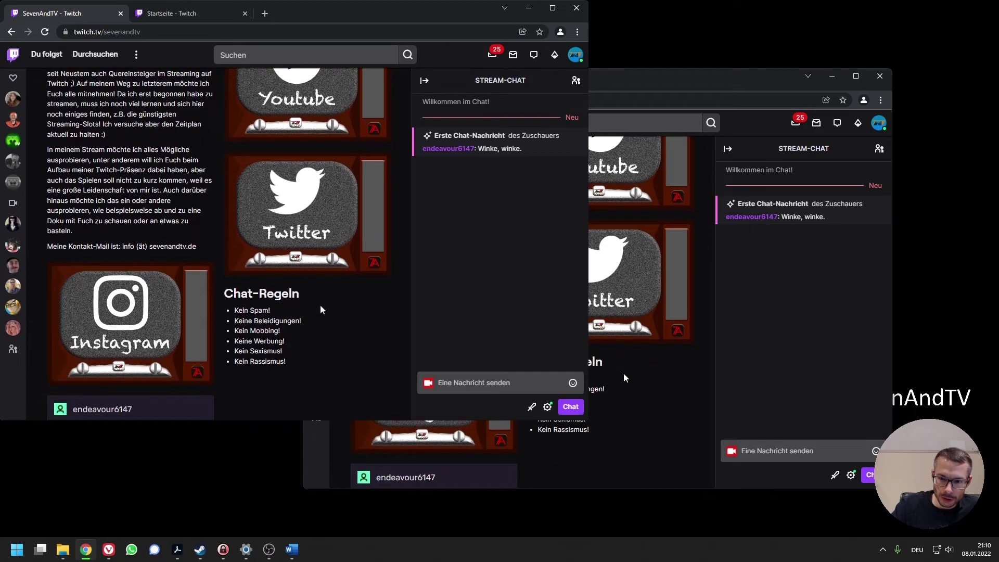
scroll(247, 326, up, 4)
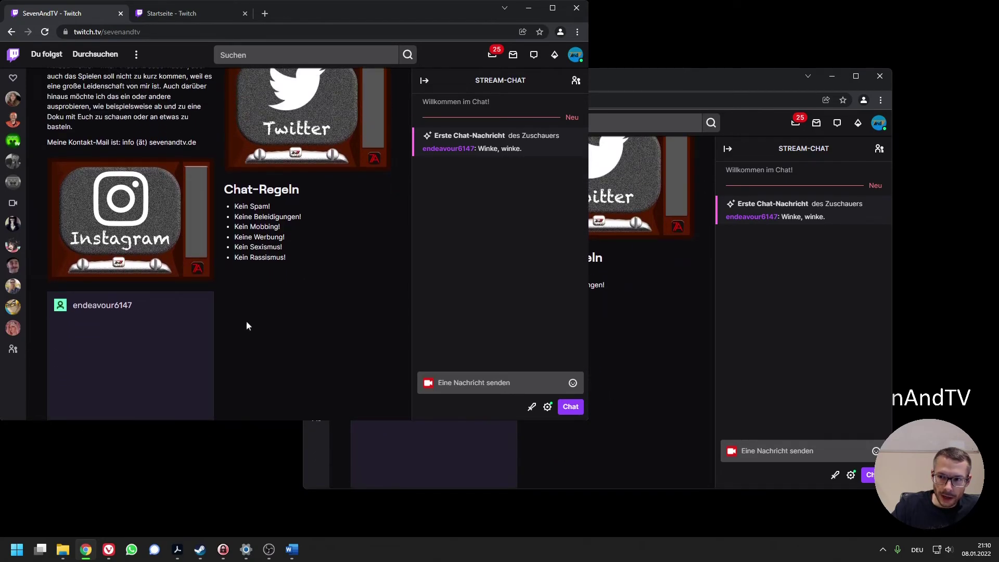
scroll(244, 322, up, 3)
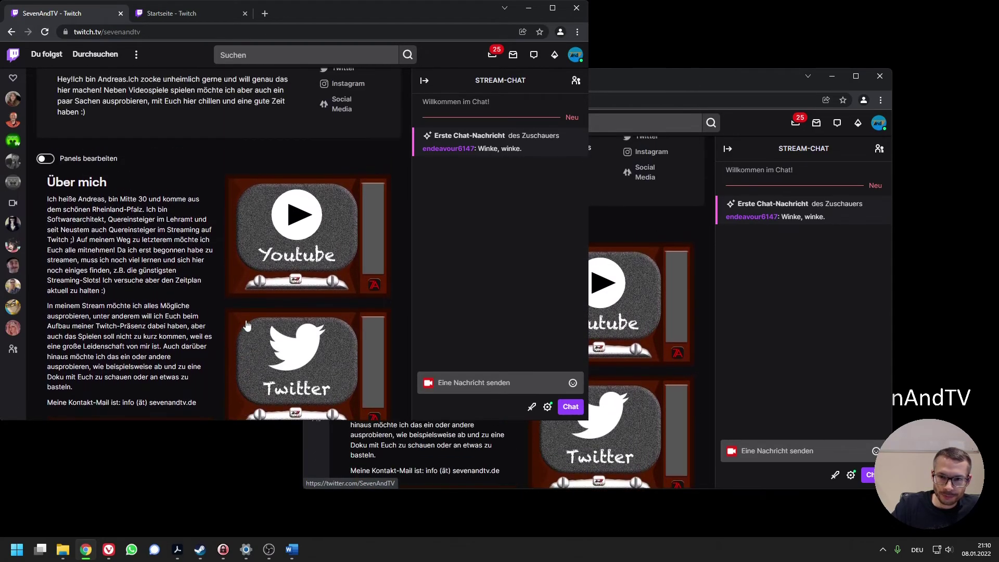
scroll(239, 317, down, 2)
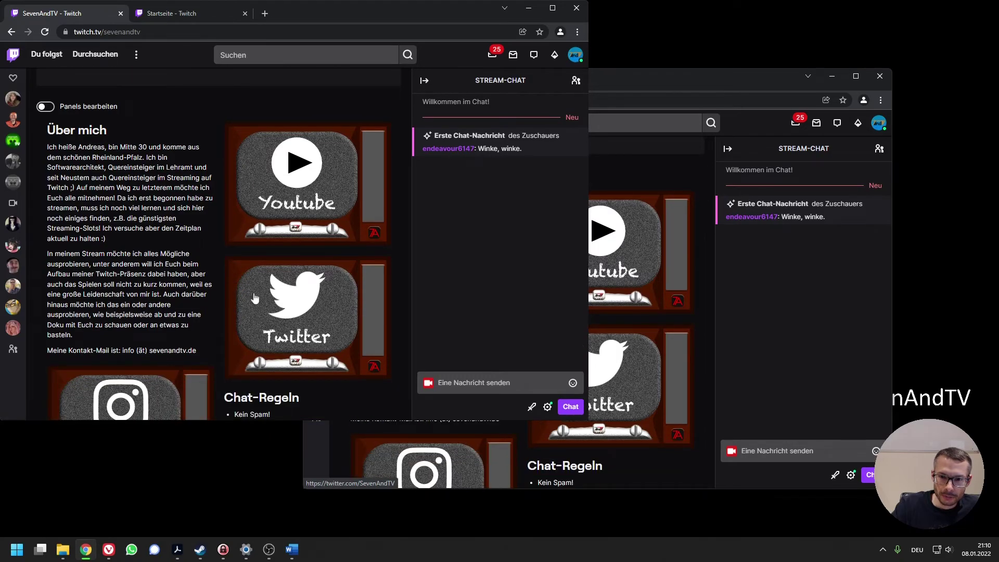
scroll(250, 306, down, 2)
scroll(253, 303, up, 2)
scroll(253, 304, up, 2)
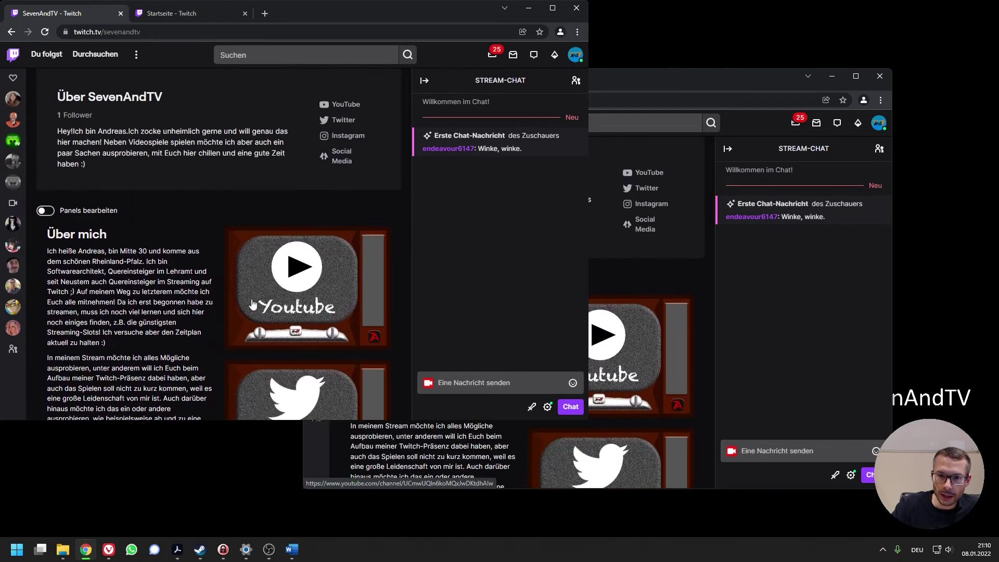
scroll(253, 305, up, 2)
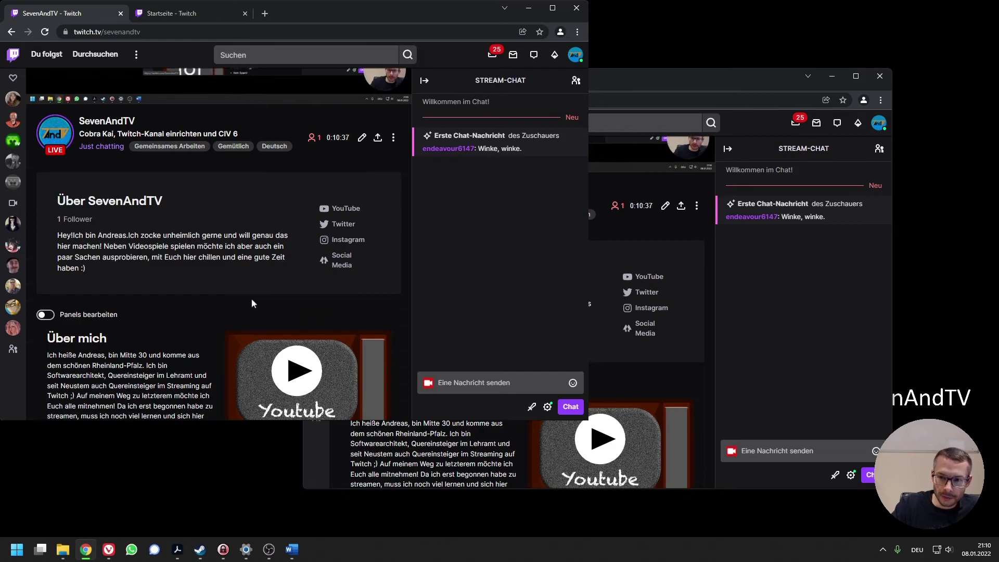
Step: Maximize the browser window and review the "Über mich", social media, "Chat-Regeln" and Latest Followers panels at full width
click(553, 8)
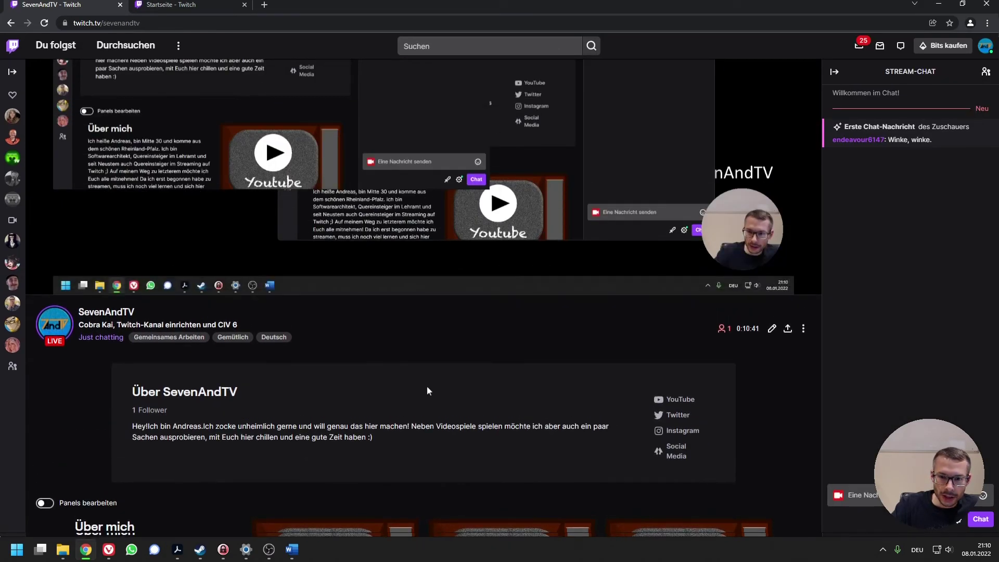
scroll(427, 389, down, 5)
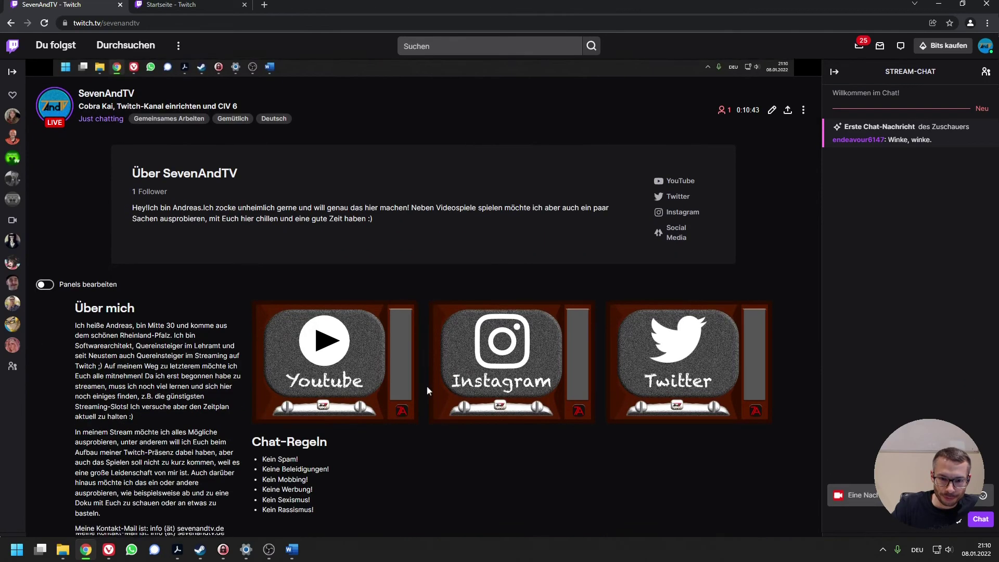
scroll(427, 390, down, 2)
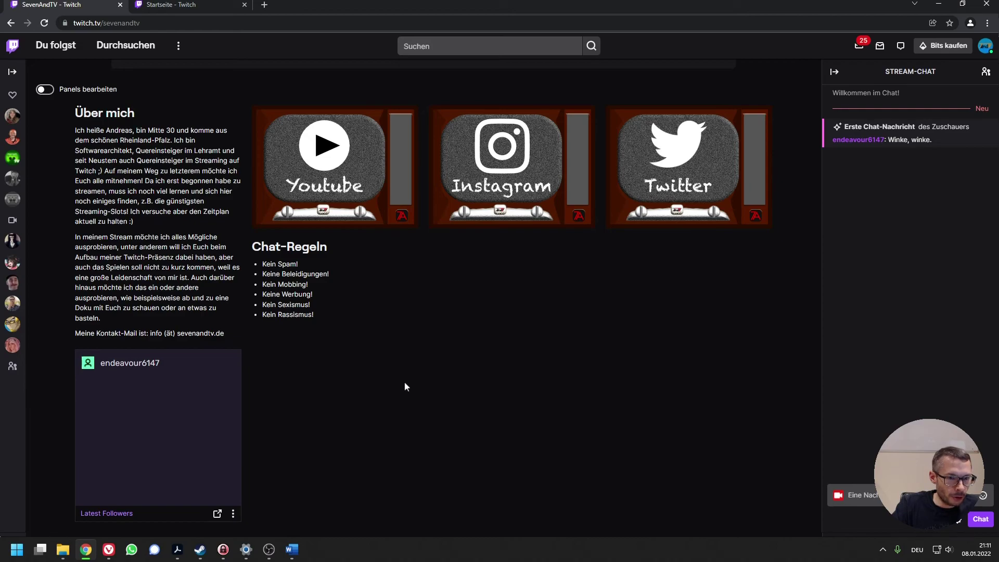
Step: Look over the finished channel page, covering the live stream player, stream title, channel description and all panels
scroll(405, 383, up, 4)
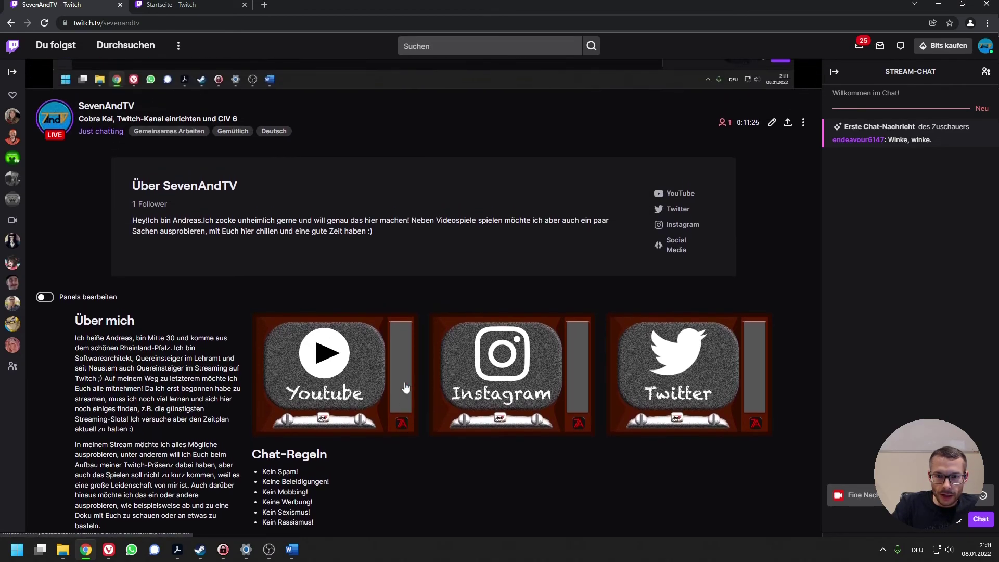
scroll(406, 388, up, 4)
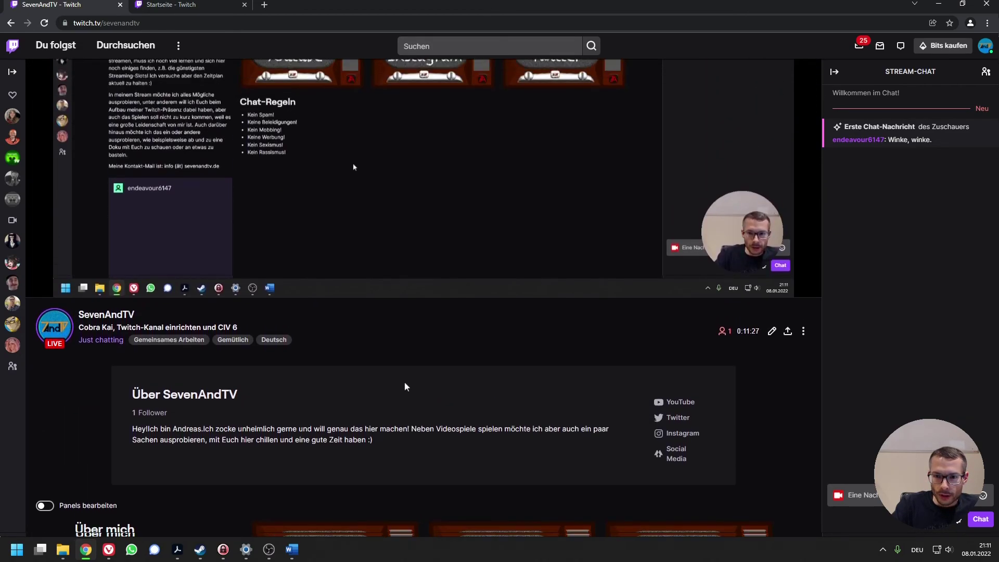
scroll(405, 386, up, 1)
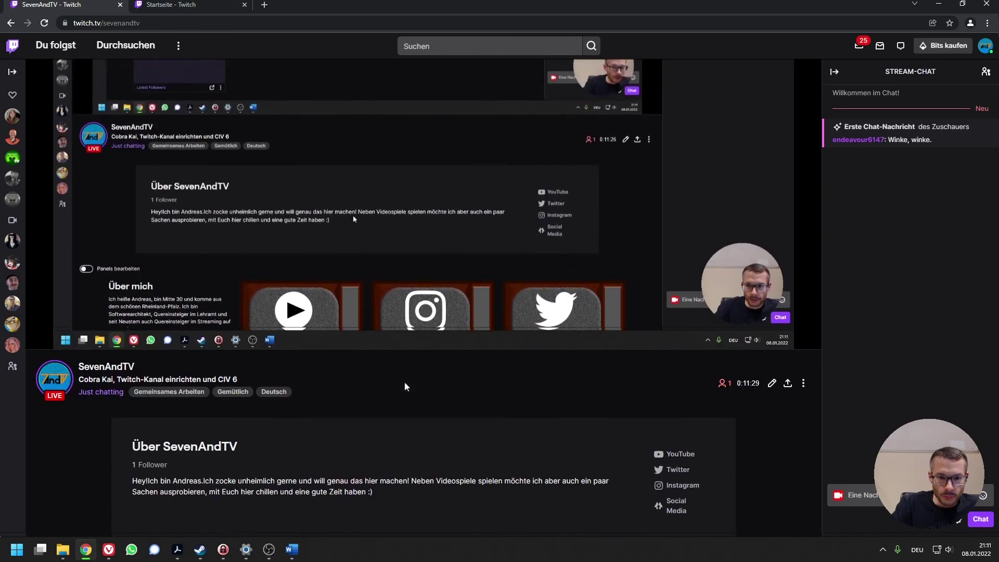
scroll(404, 382, up, 1)
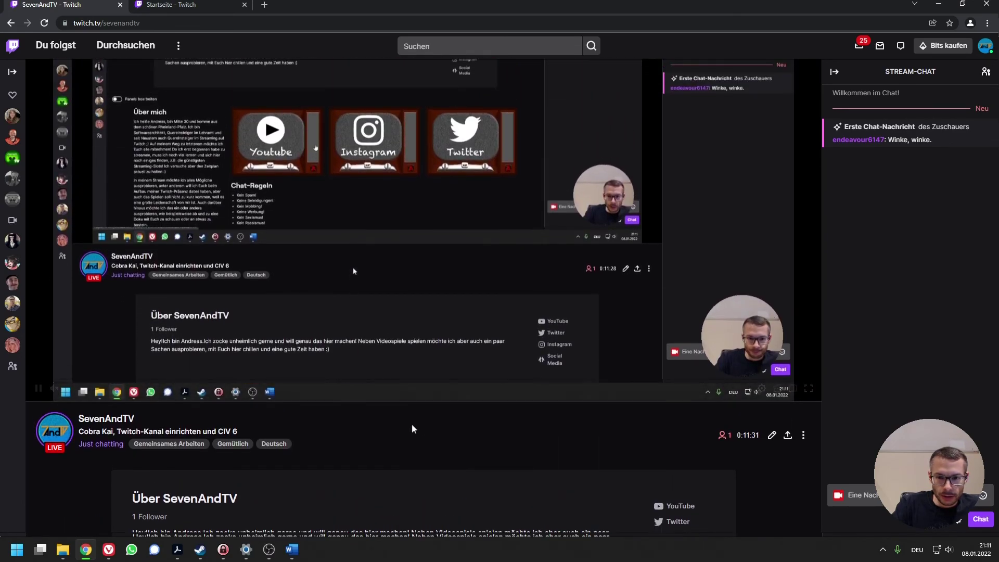
scroll(414, 431, up, 2)
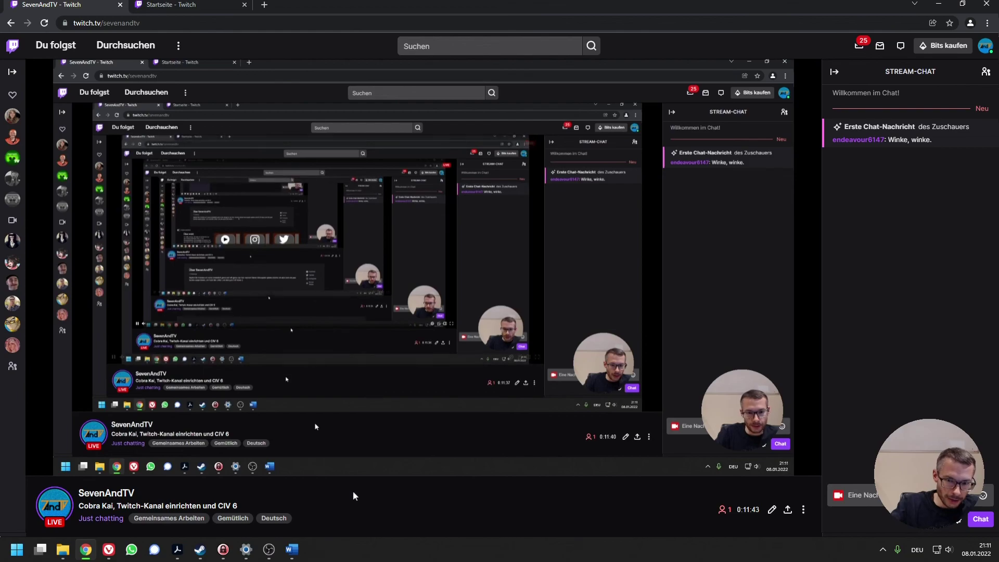
mouse_move(347, 416)
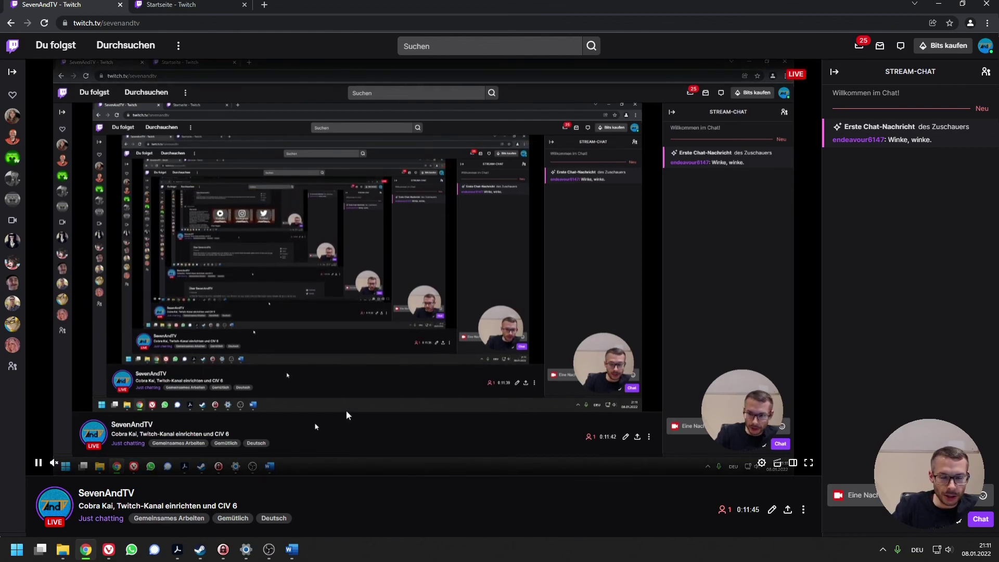
scroll(370, 481, down, 1)
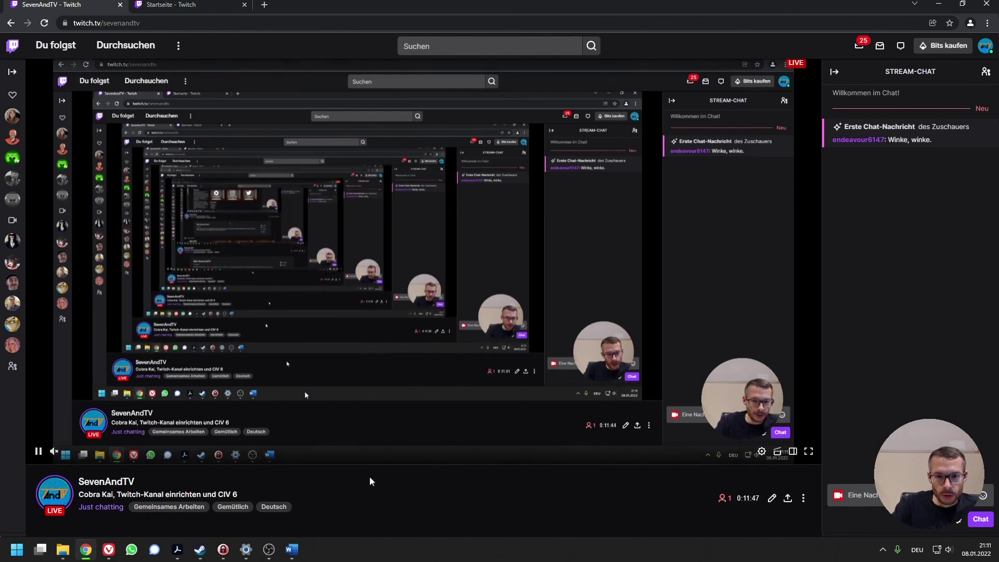
scroll(369, 477, down, 2)
scroll(369, 477, up, 2)
scroll(369, 481, down, 7)
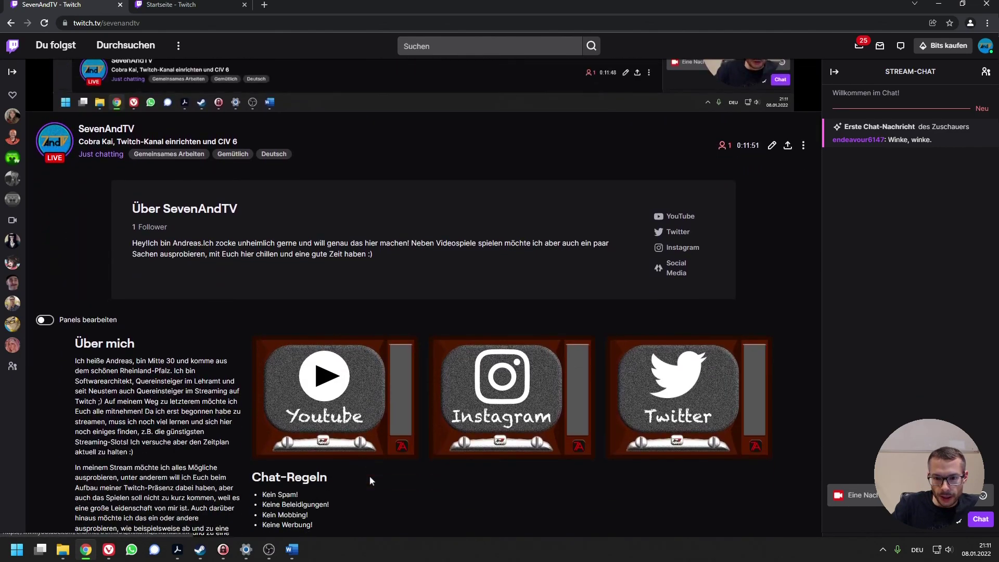
scroll(370, 479, down, 2)
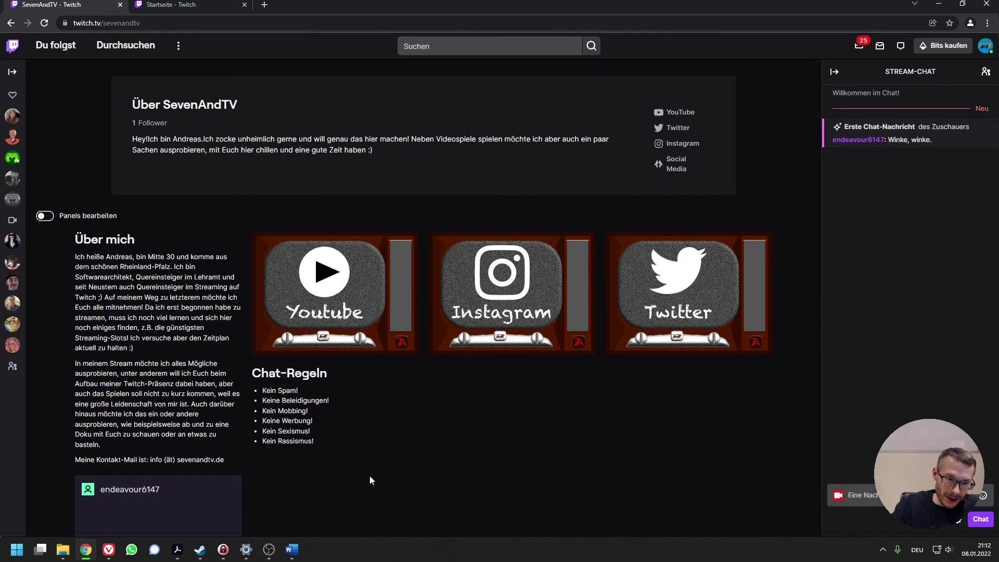
scroll(370, 479, down, 1)
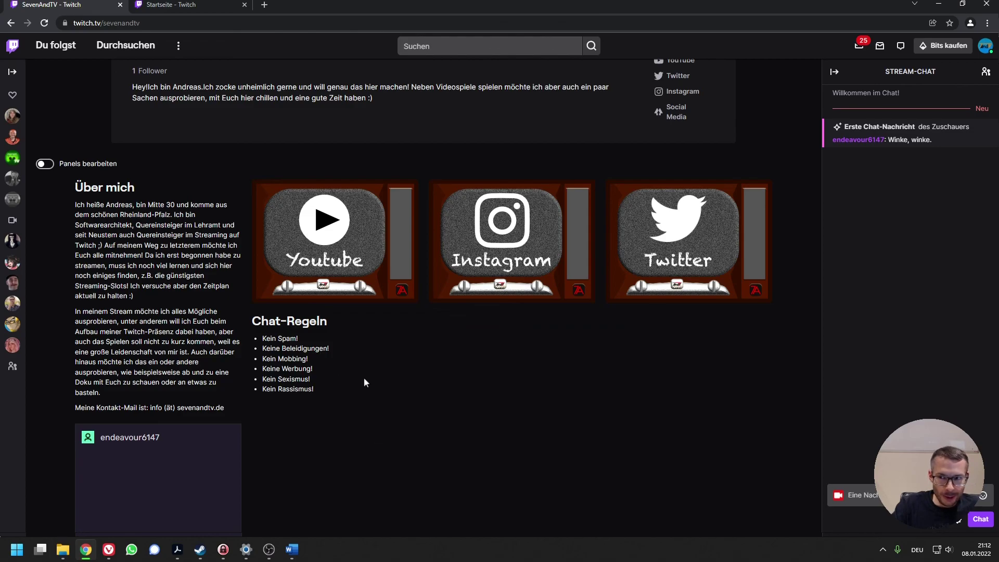
scroll(364, 382, up, 1)
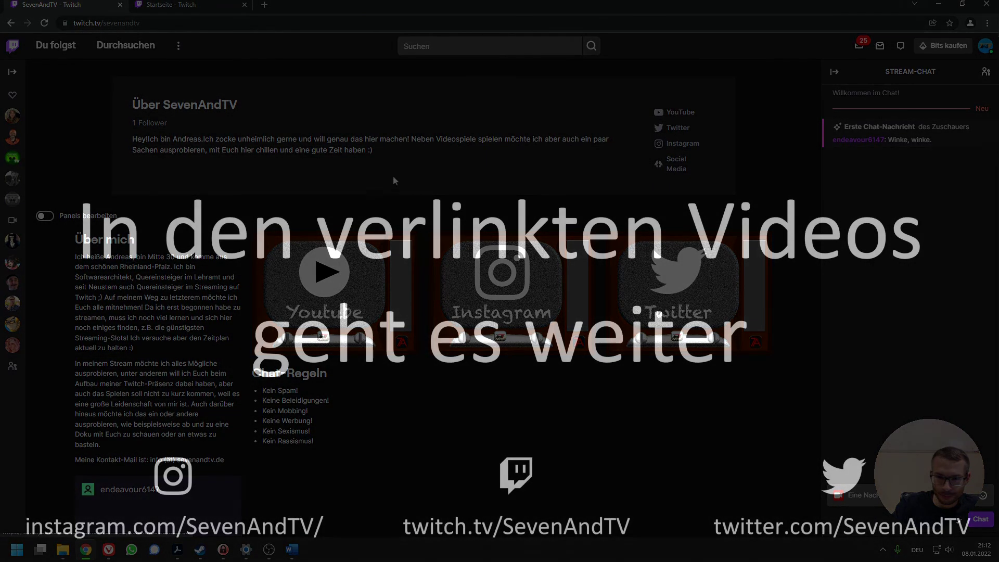